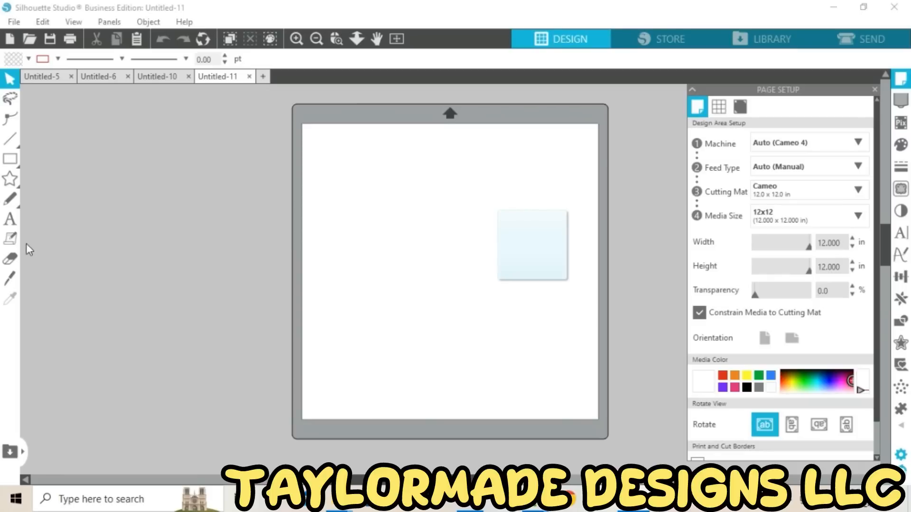
Step: Add the text "INDIAN" to the middle of the mat and select it as an object
left_click(10, 222)
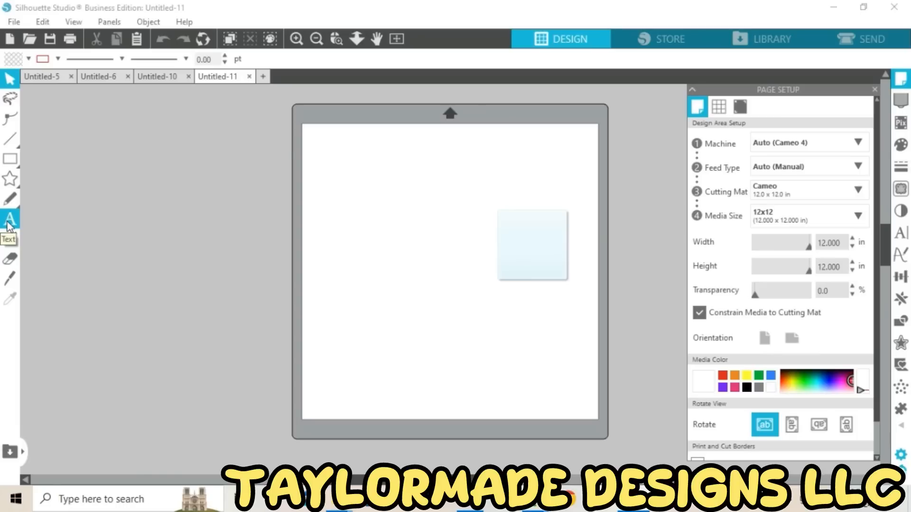
left_click(9, 223)
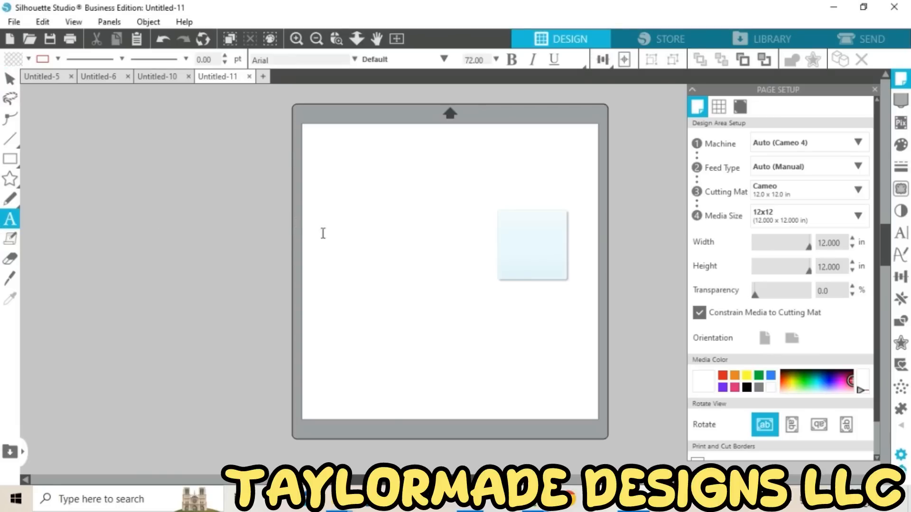
left_click(363, 231)
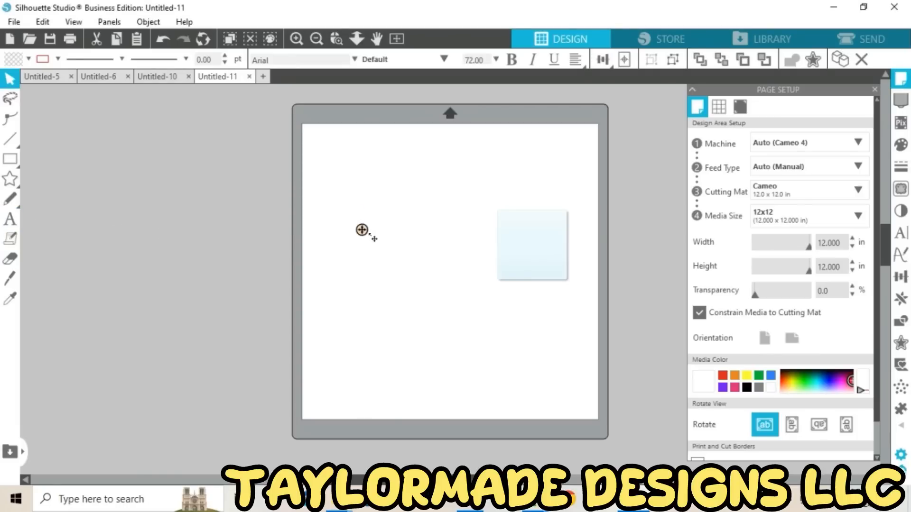
type("IN")
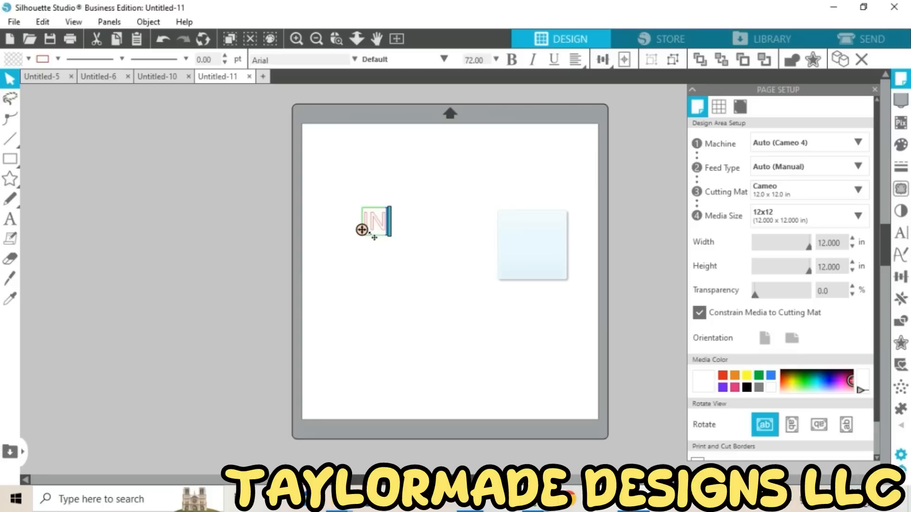
type("DIAN")
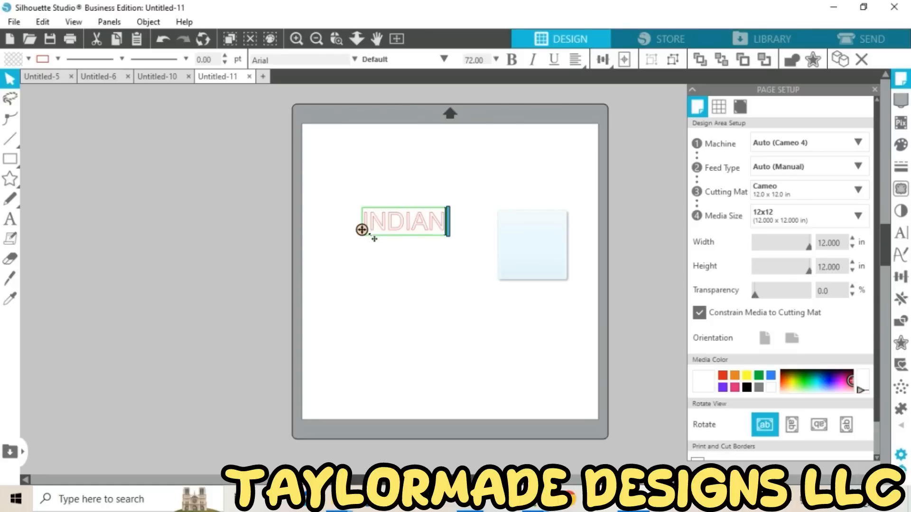
left_click_drag(349, 187, 452, 254)
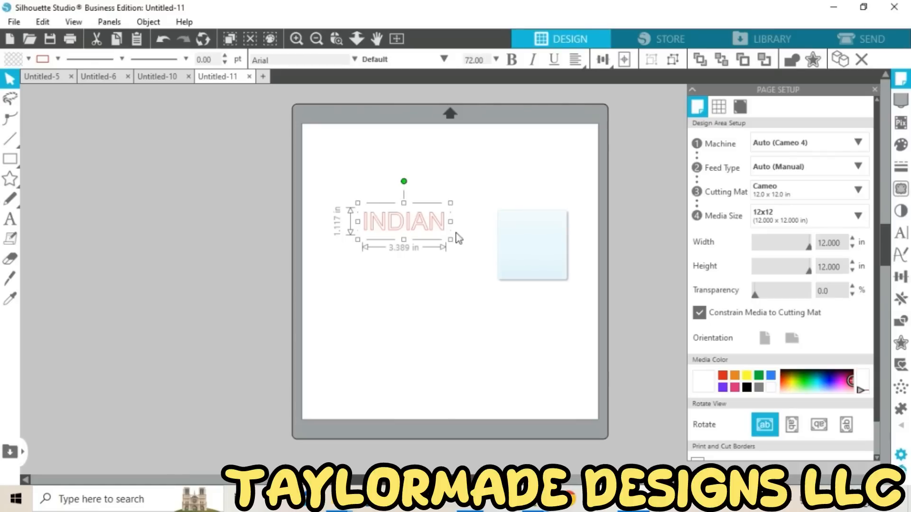
Step: Change the INDIAN text to the Bold Marker font and increase its character spacing to 120%
left_click(903, 238)
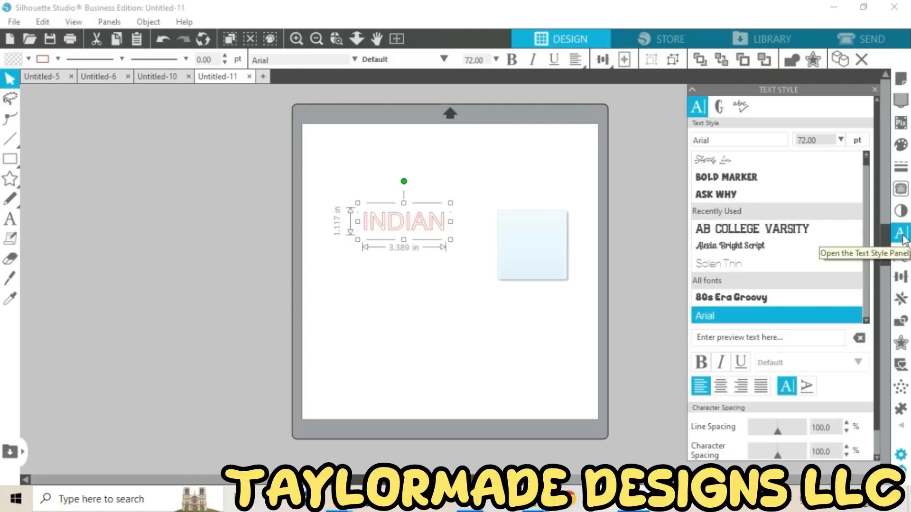
left_click(768, 181)
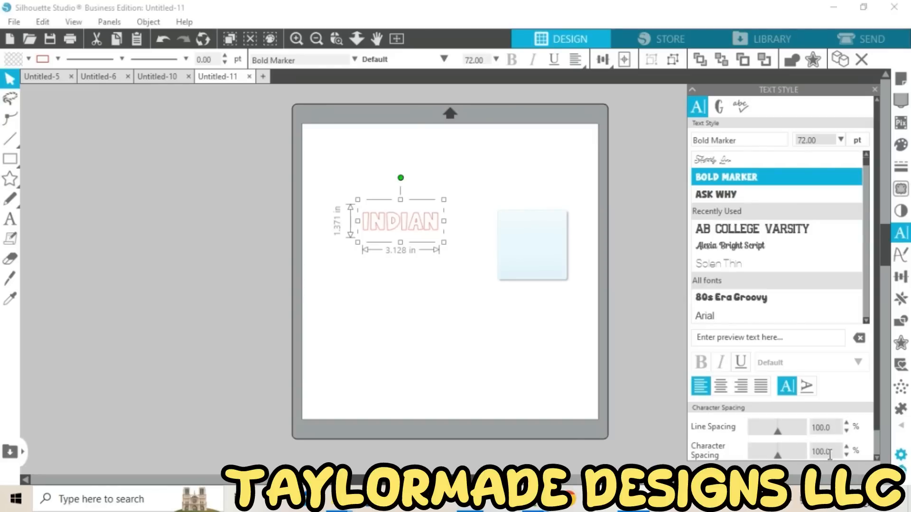
left_click(846, 446)
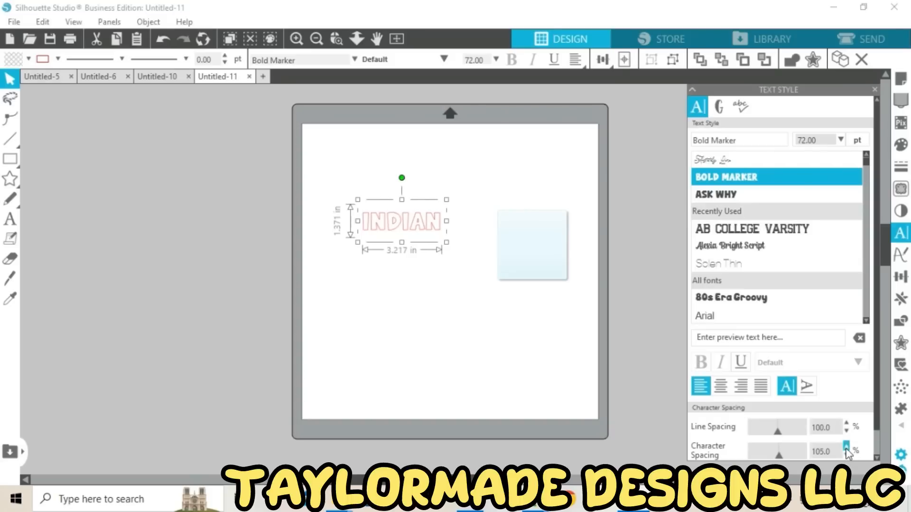
left_click(846, 447)
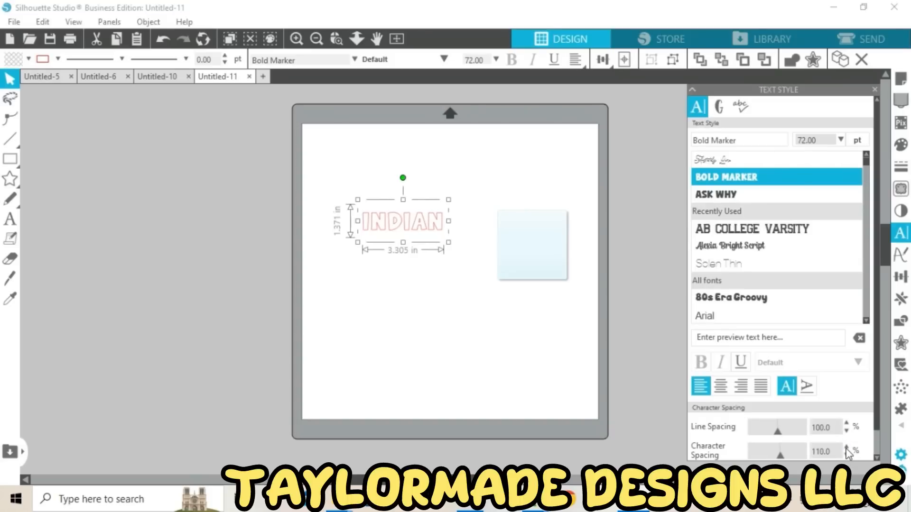
left_click(846, 447)
left_click(847, 446)
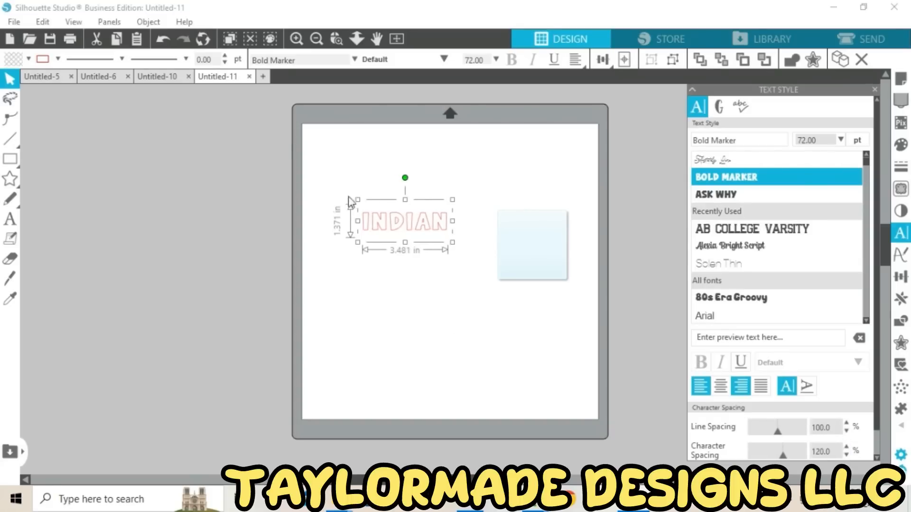
Step: Convert the INDIAN text to a path and enlarge it to about 5.75 in wide and 1.89 in high
right_click(417, 227)
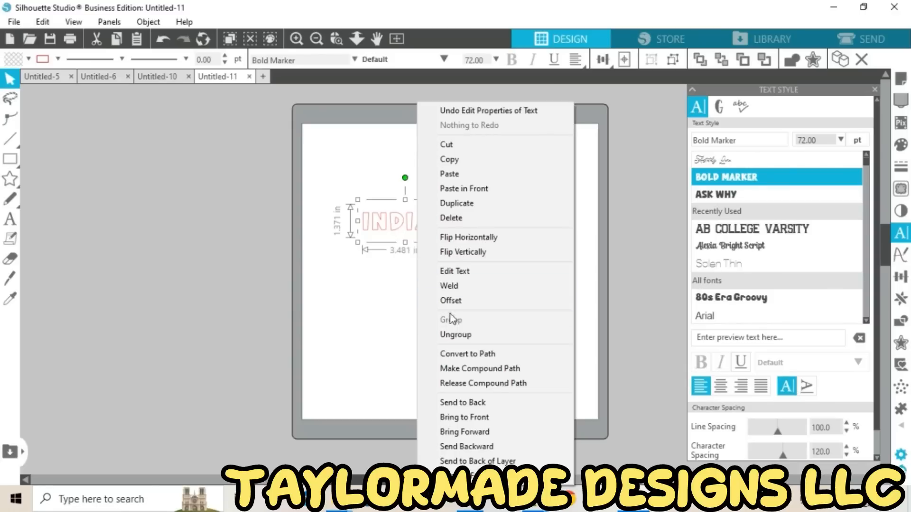
left_click(471, 356)
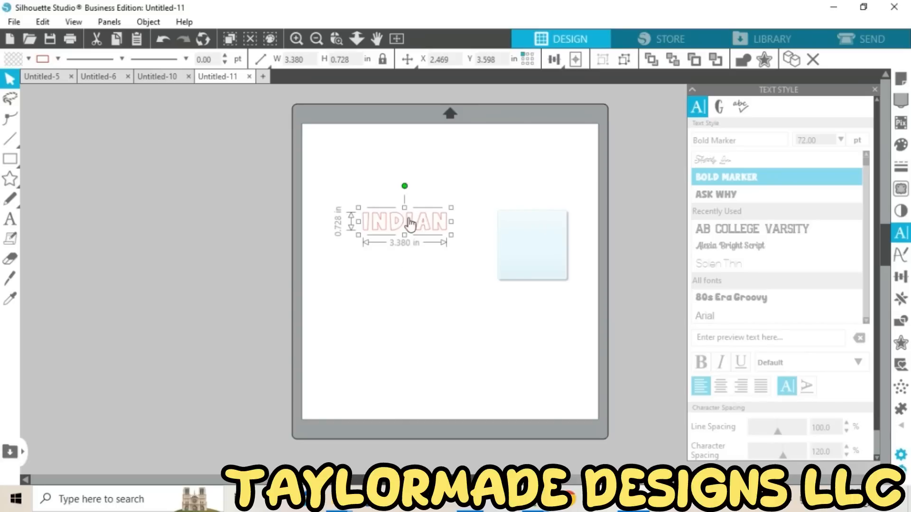
left_click_drag(410, 223, 433, 247)
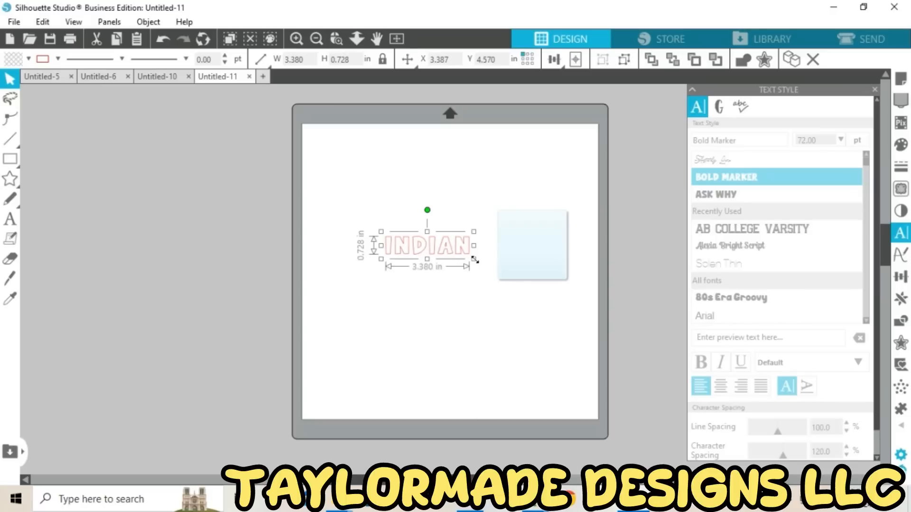
left_click_drag(474, 259, 527, 303)
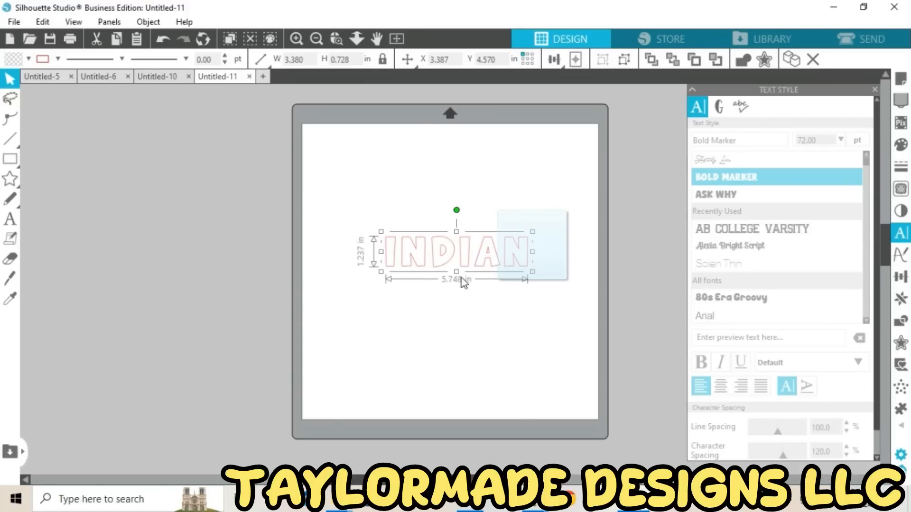
left_click_drag(459, 275, 438, 275)
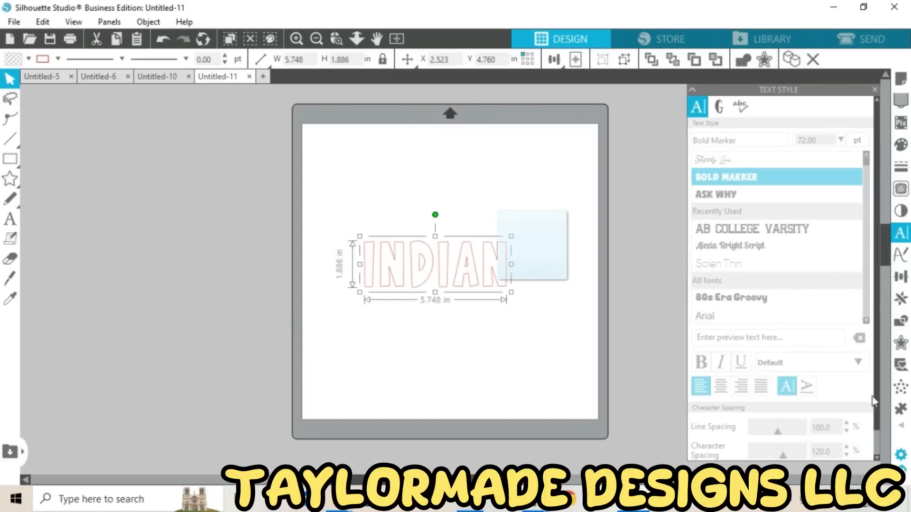
Step: Create an outer offset around the INDIAN lettering with rounded corners at a distance of 0.055 in
left_click(900, 348)
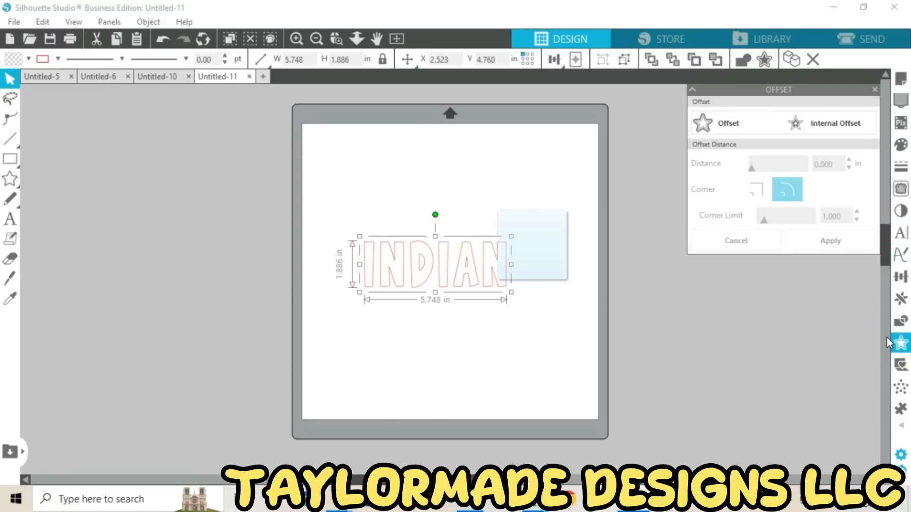
left_click(729, 135)
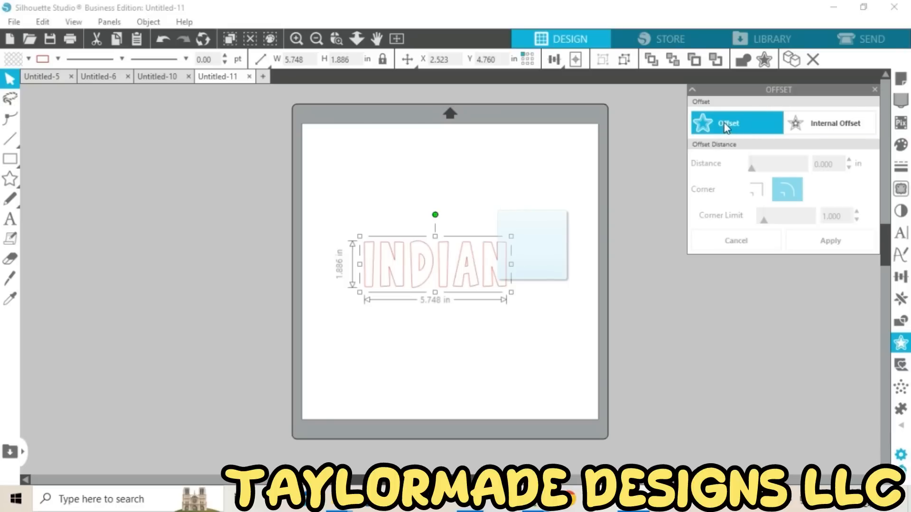
left_click(824, 126)
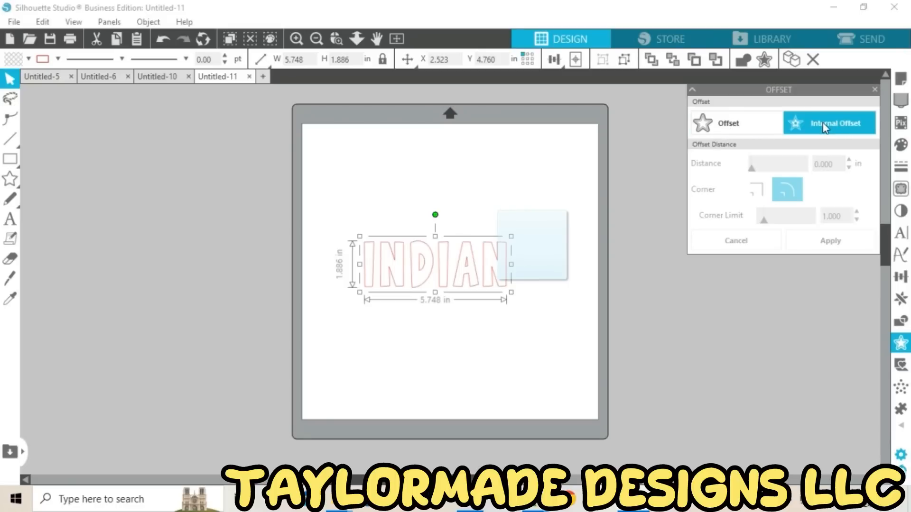
left_click(715, 120)
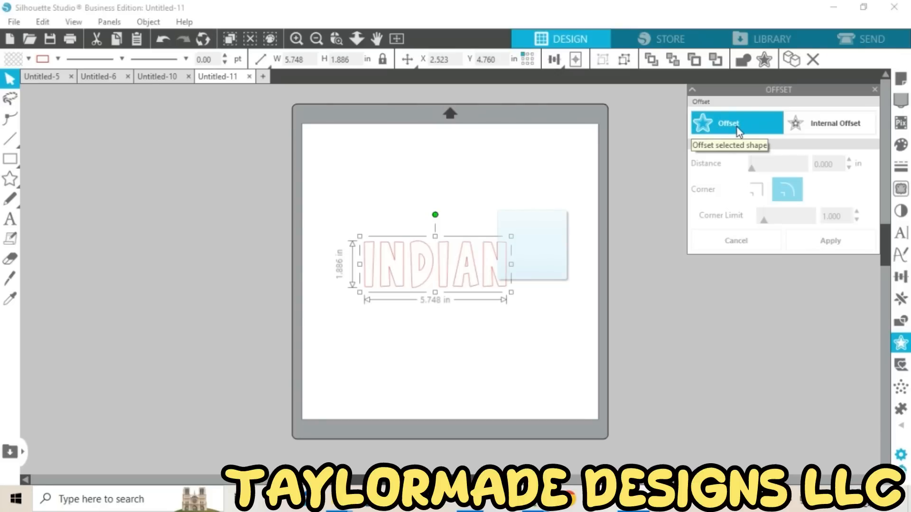
left_click(737, 127)
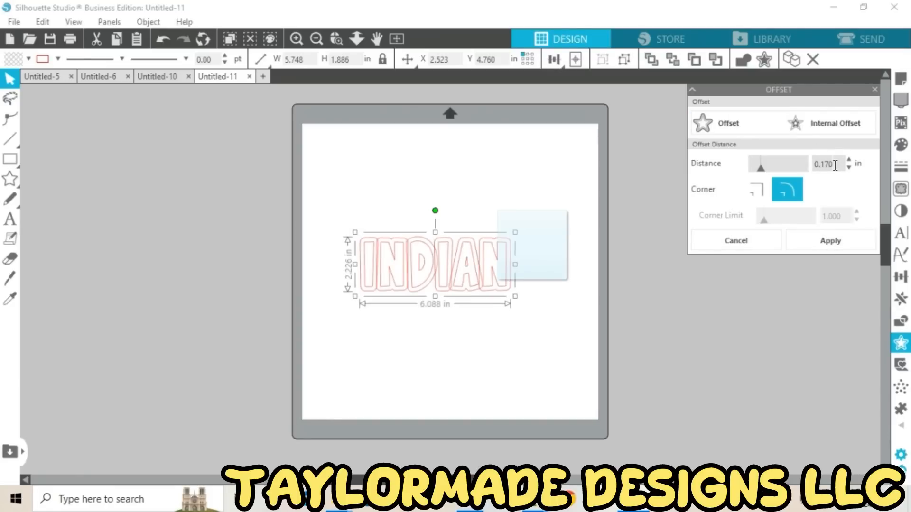
key("BackSpace")
key("BackSpace")
type("055")
left_click(825, 247)
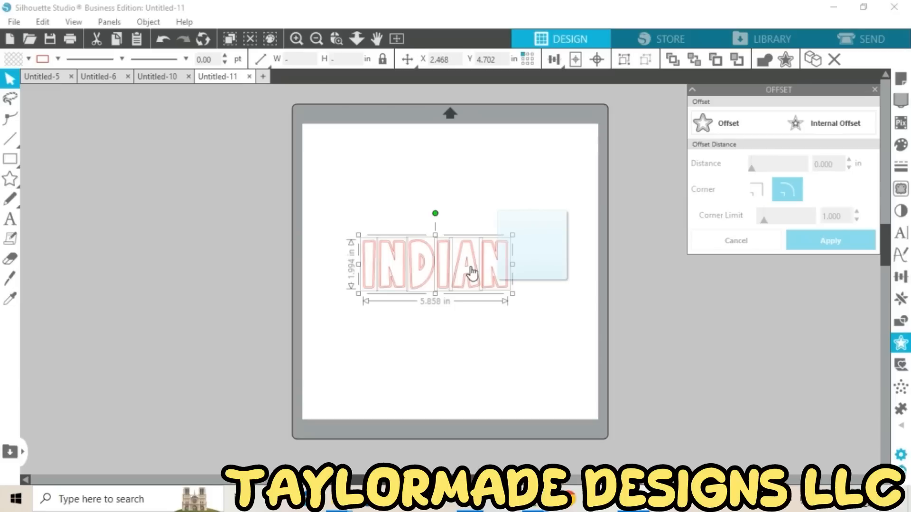
Step: Group the offset shapes of the INDIAN lettering and make them a compound path
left_click(148, 22)
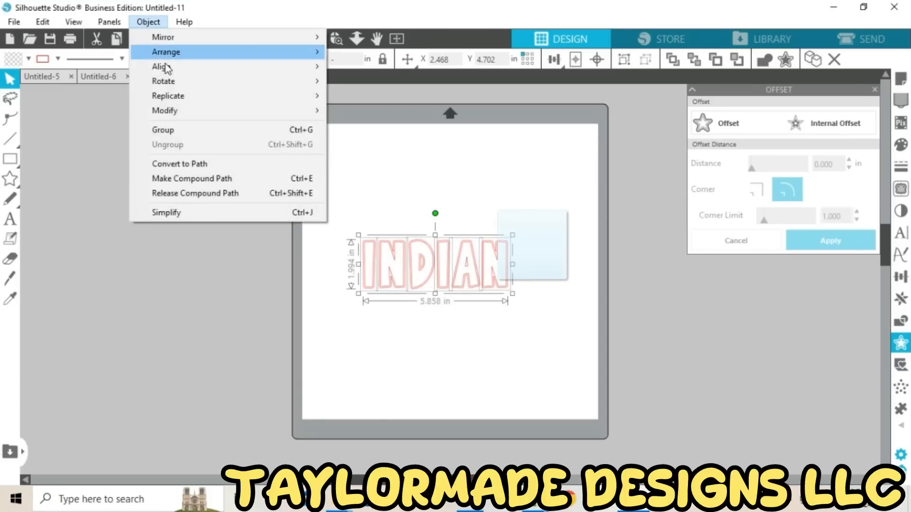
left_click(183, 130)
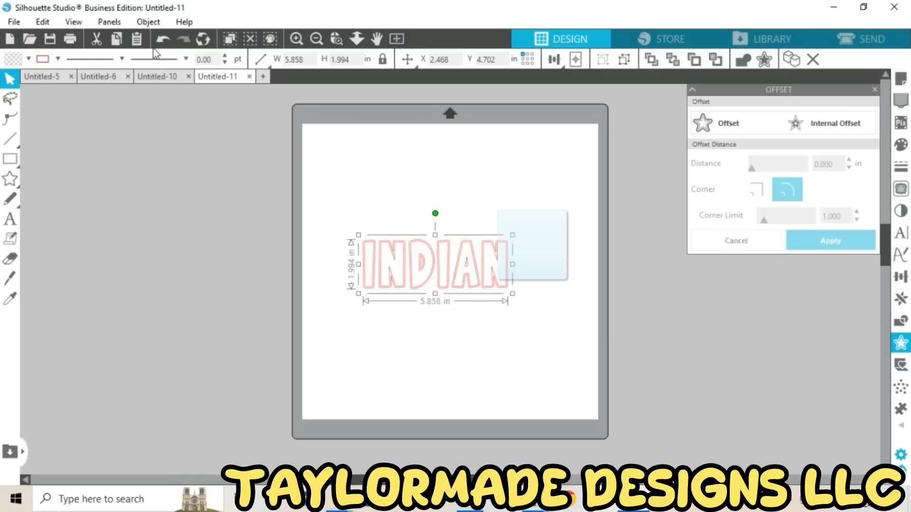
left_click(153, 22)
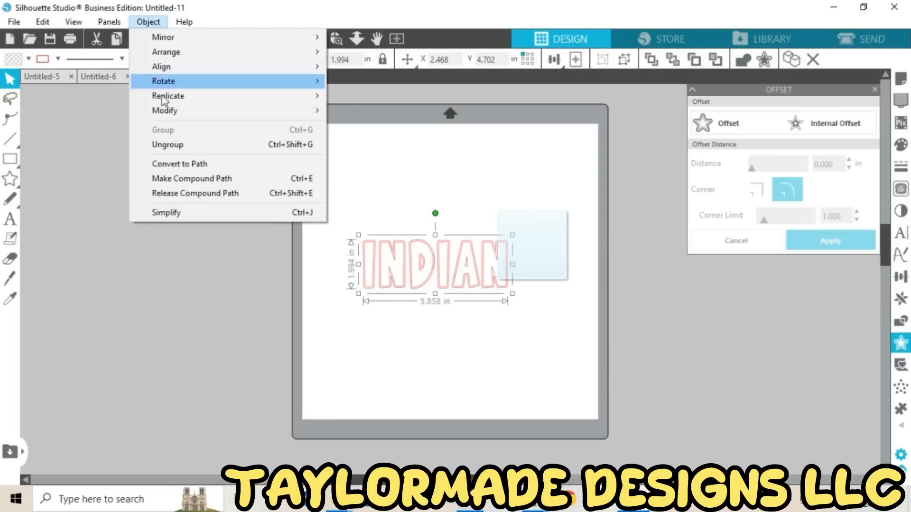
left_click(188, 180)
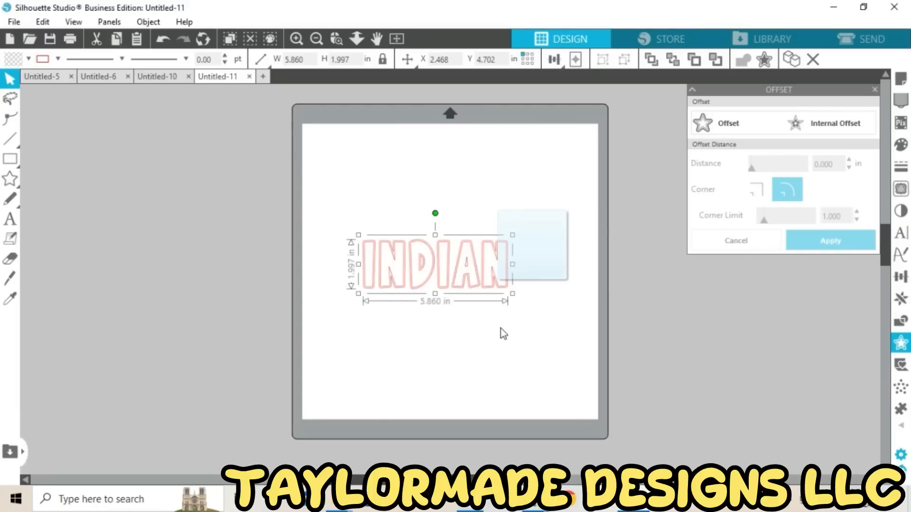
Step: Move the original INDIAN lettering off the left side of the mat, leaving its offset outline in place
left_click(535, 265)
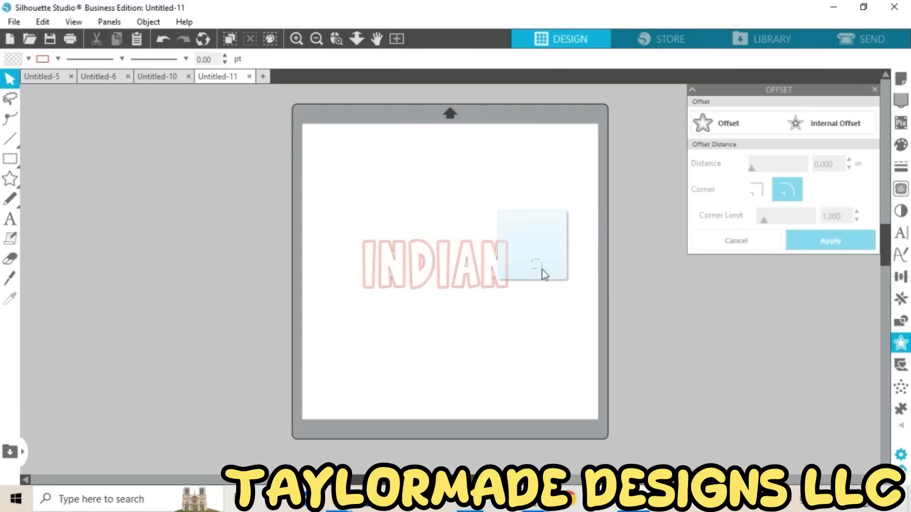
left_click_drag(361, 212, 553, 327)
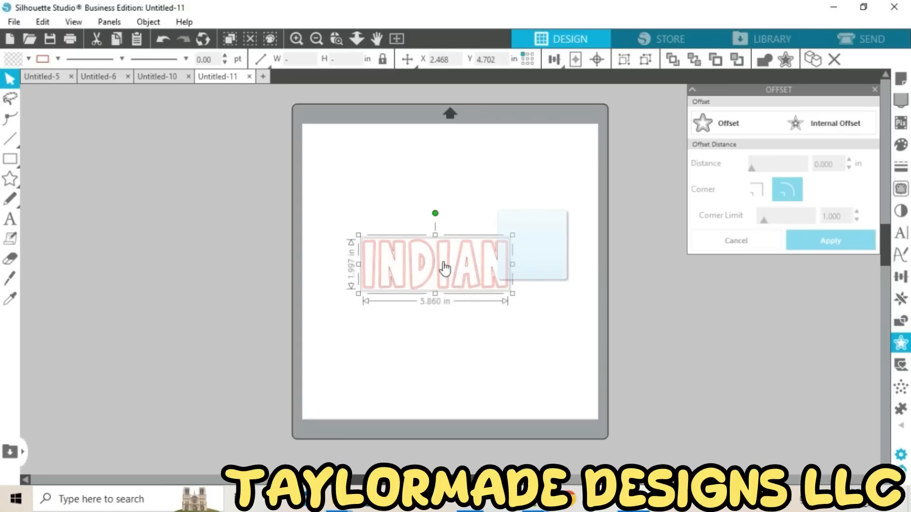
left_click(435, 348)
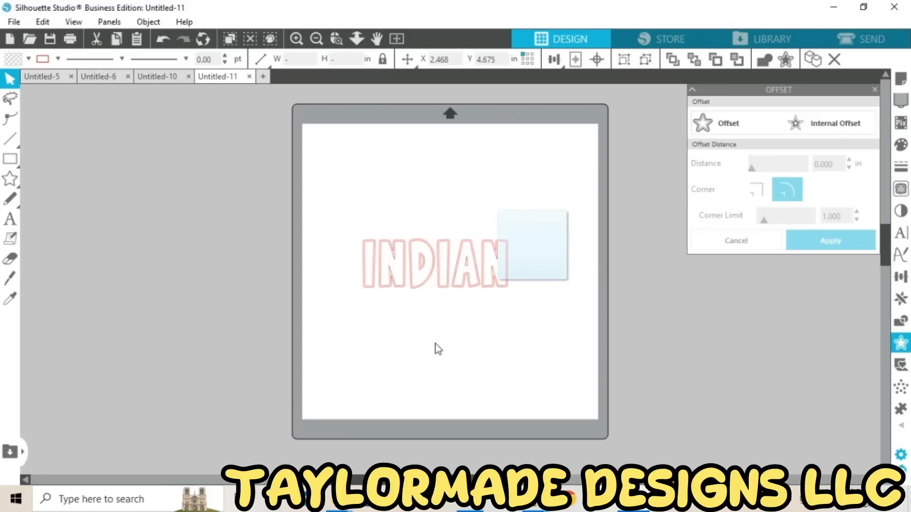
left_click_drag(433, 269, 104, 270)
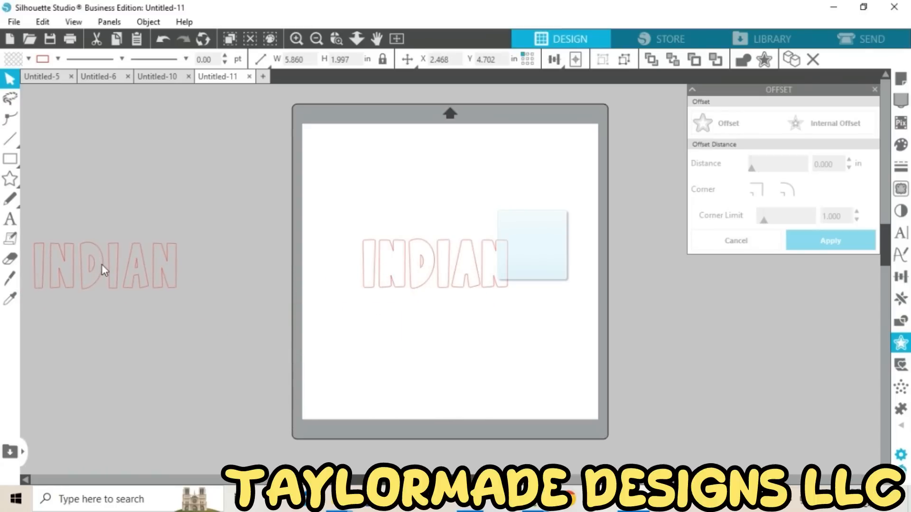
left_click(361, 258)
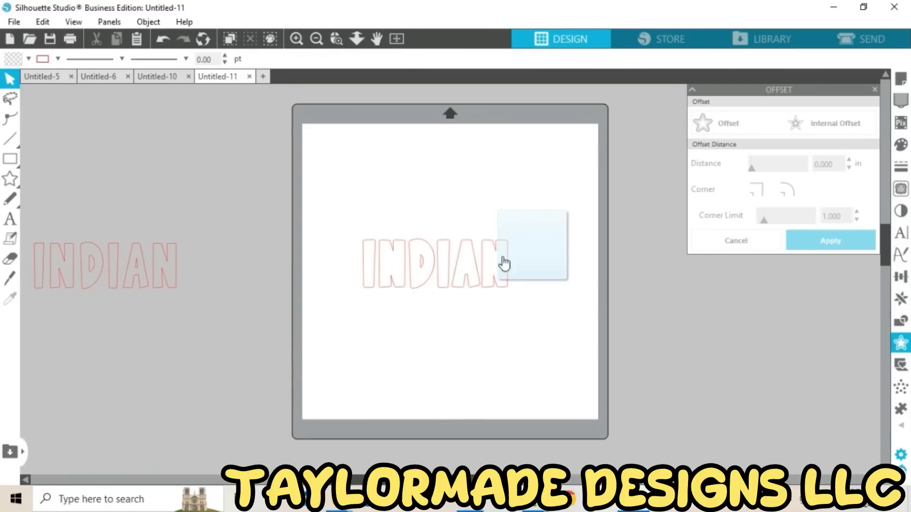
left_click(503, 290)
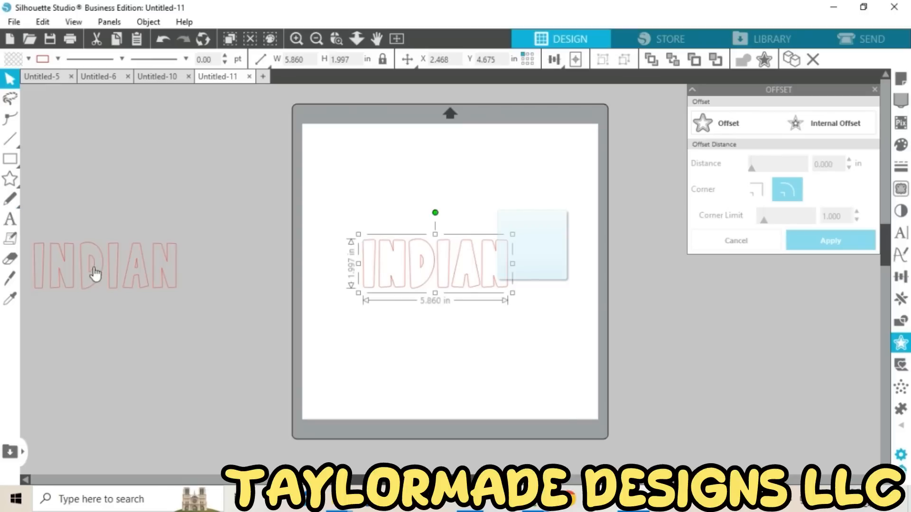
left_click_drag(95, 269, 43, 253)
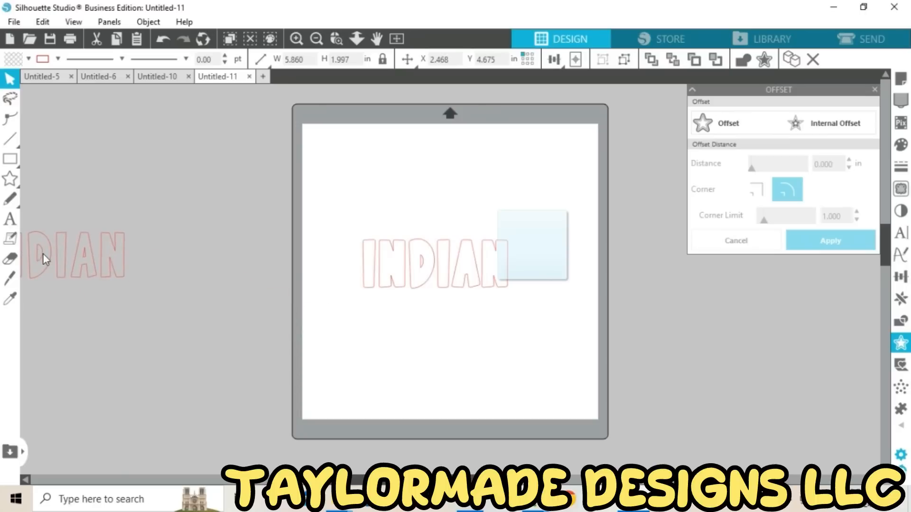
Step: Shift the INDIAN offset outline slightly right and convert it to 10ss Edge rhinestones with a spacing of 0.038 in
left_click(483, 288)
left_click_drag(484, 285, 493, 284)
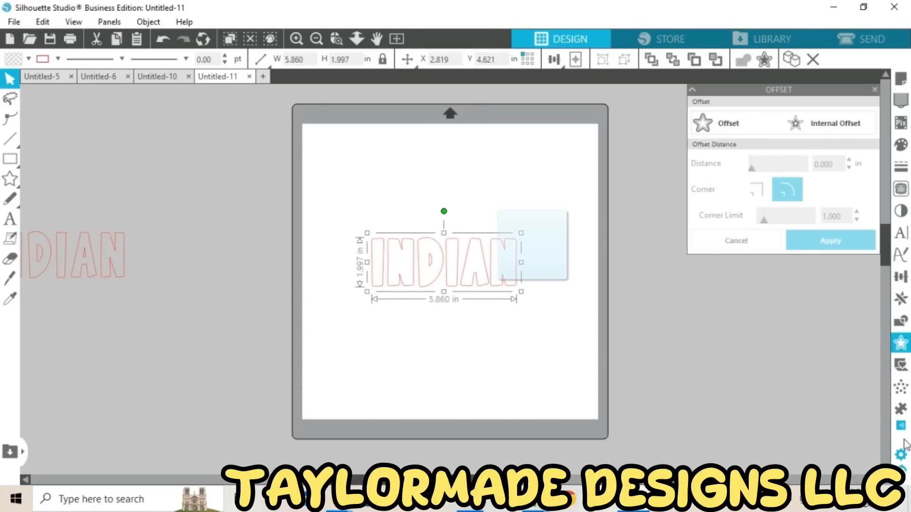
mouse_move(904, 427)
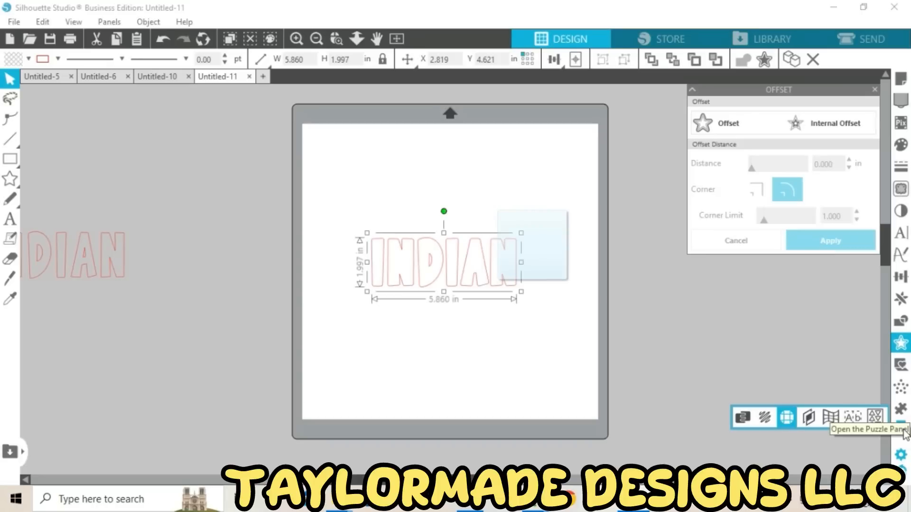
left_click(789, 418)
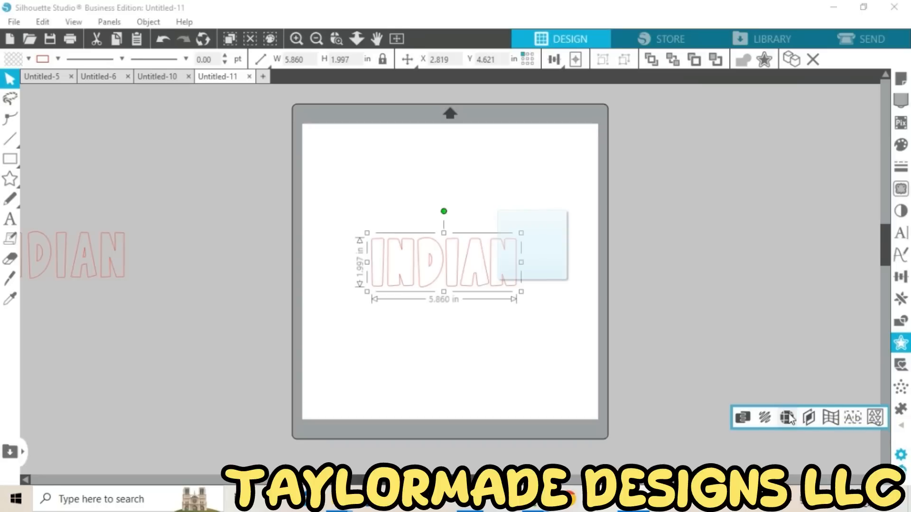
left_click(789, 417)
left_click(756, 146)
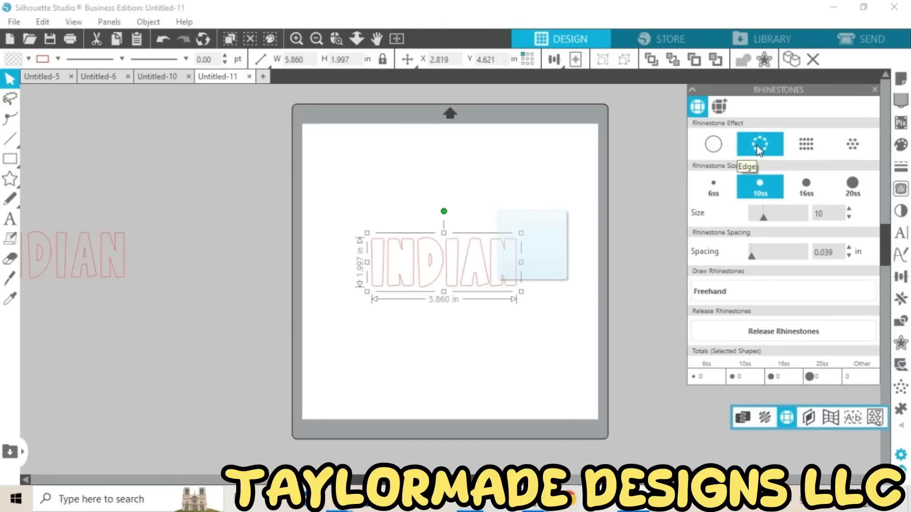
left_click(756, 146)
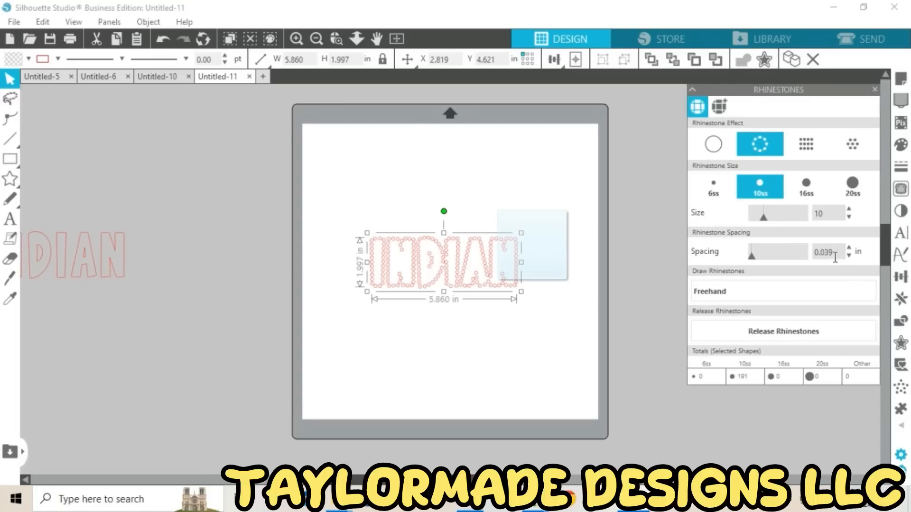
key("BackSpace")
type("8")
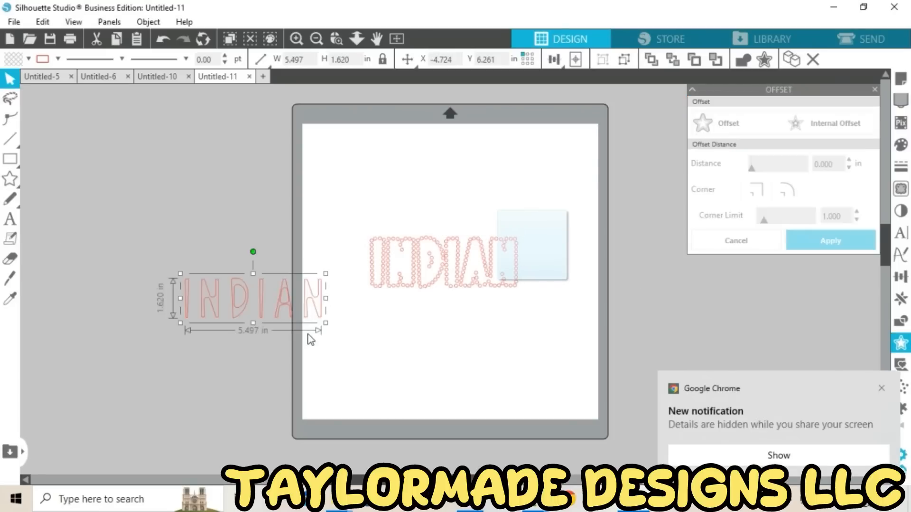
Step: Delete the leftover plain INDIAN lettering and offset the rhinestone lettering outward by 0.170 in with rounded corners
key("Delete")
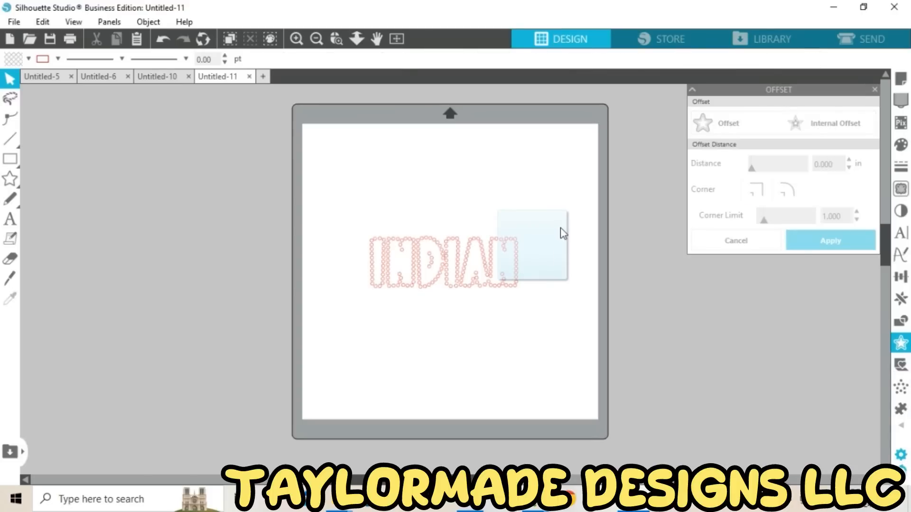
left_click(486, 292)
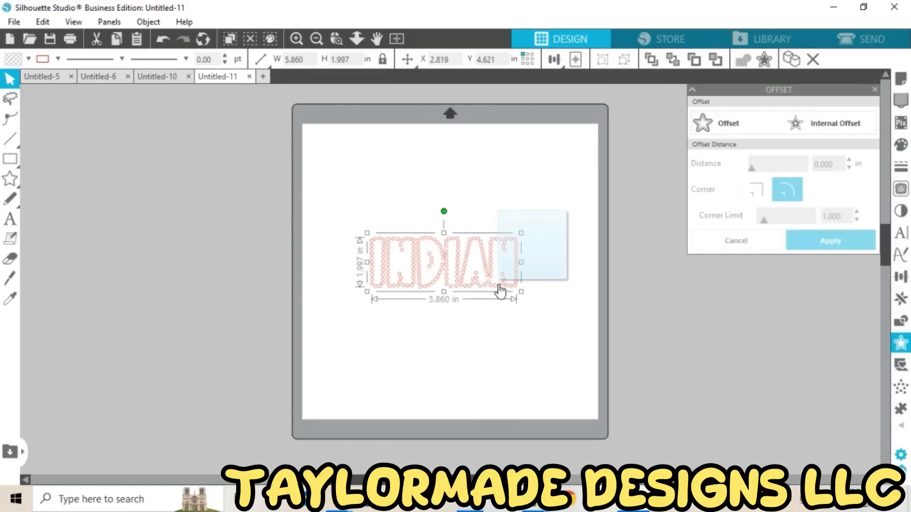
left_click(754, 130)
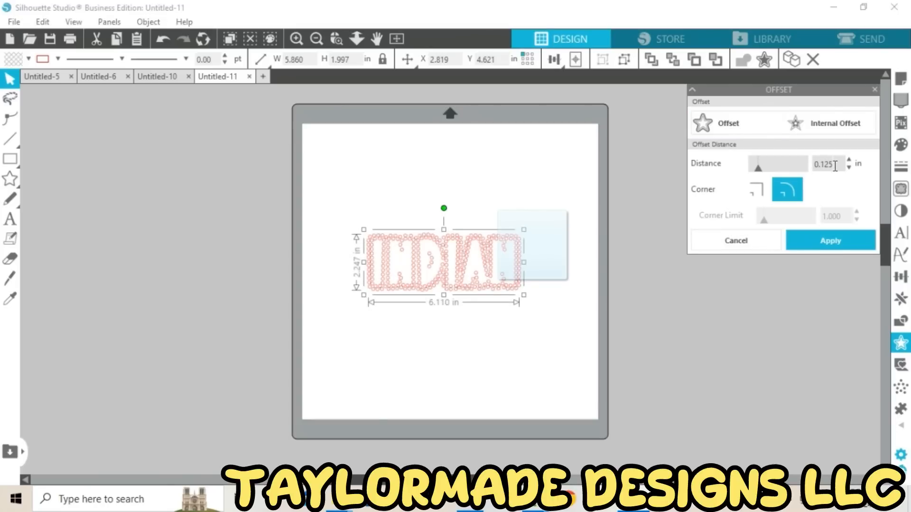
key("BackSpace")
key("BackSpace")
type("70")
left_click(859, 241)
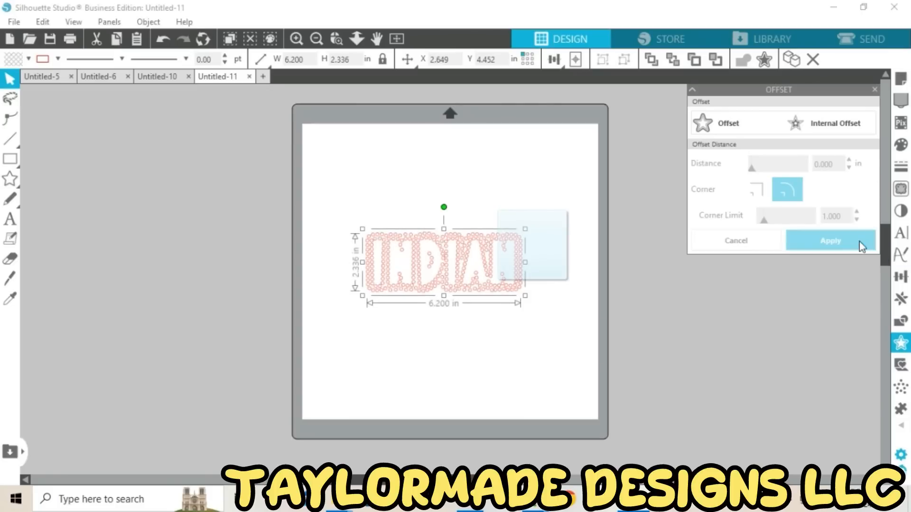
Step: Add six more successive outward offsets around the rhinestone lettering, each at 0.170 in with rounded corners
left_click(734, 128)
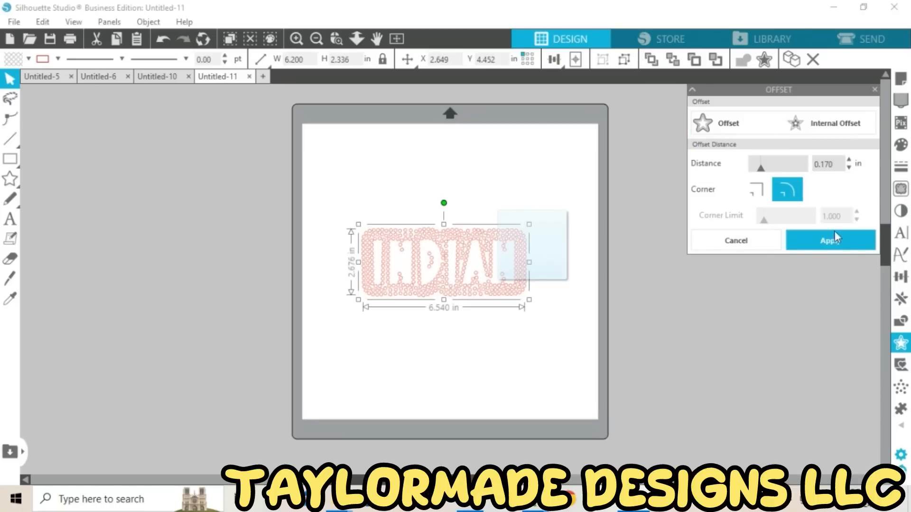
left_click(838, 243)
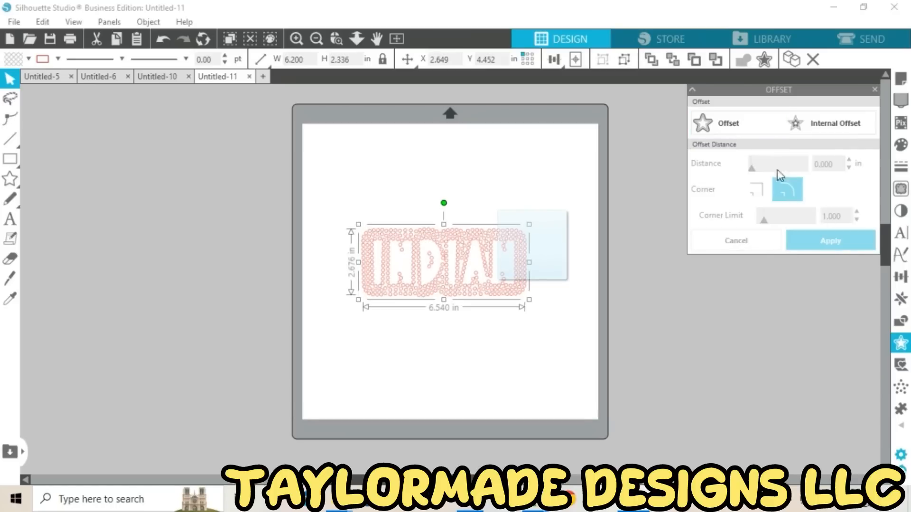
left_click(741, 121)
left_click(831, 232)
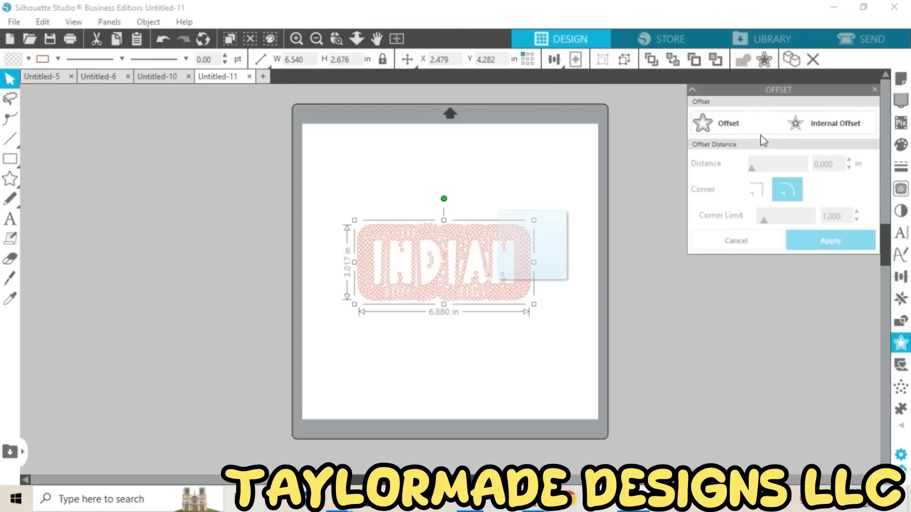
left_click(738, 124)
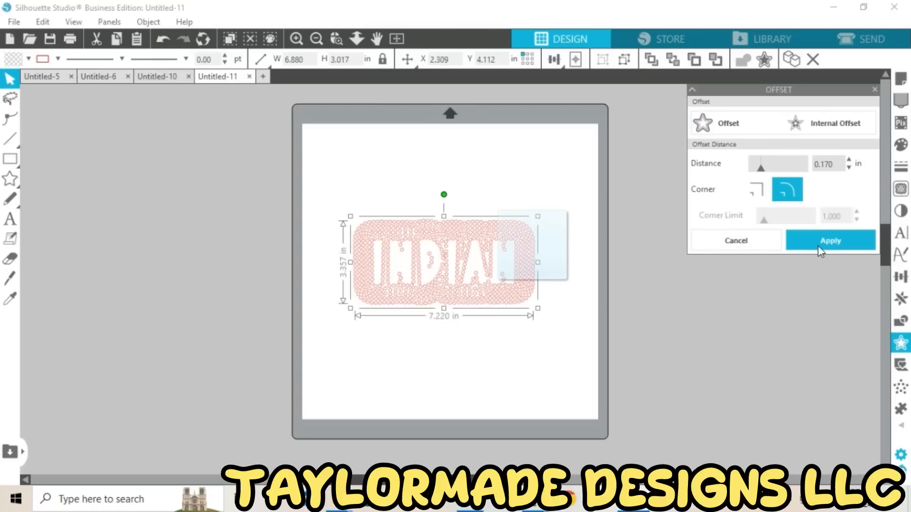
left_click(812, 250)
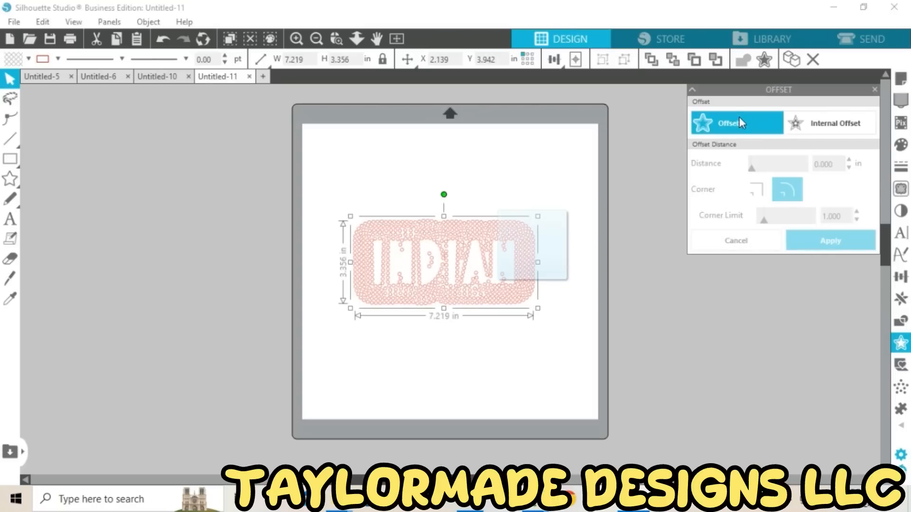
left_click(739, 119)
left_click(837, 247)
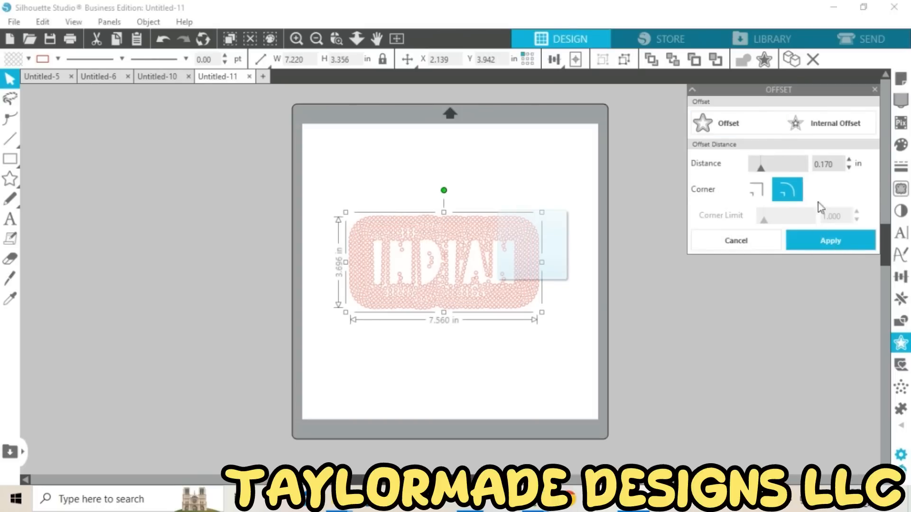
left_click(738, 127)
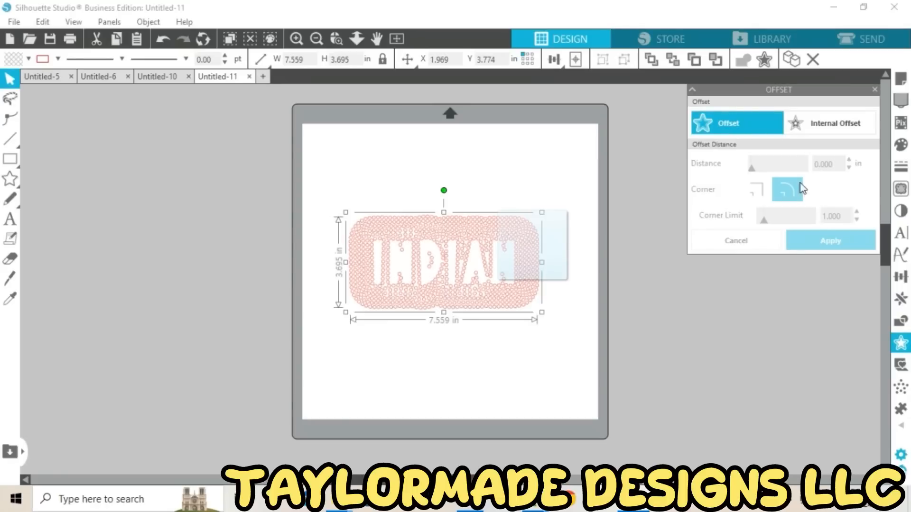
left_click(813, 237)
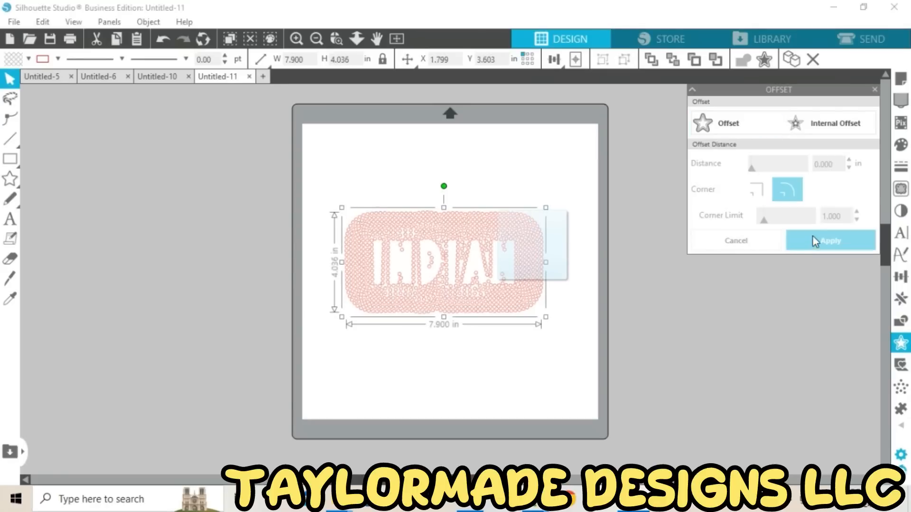
left_click(756, 130)
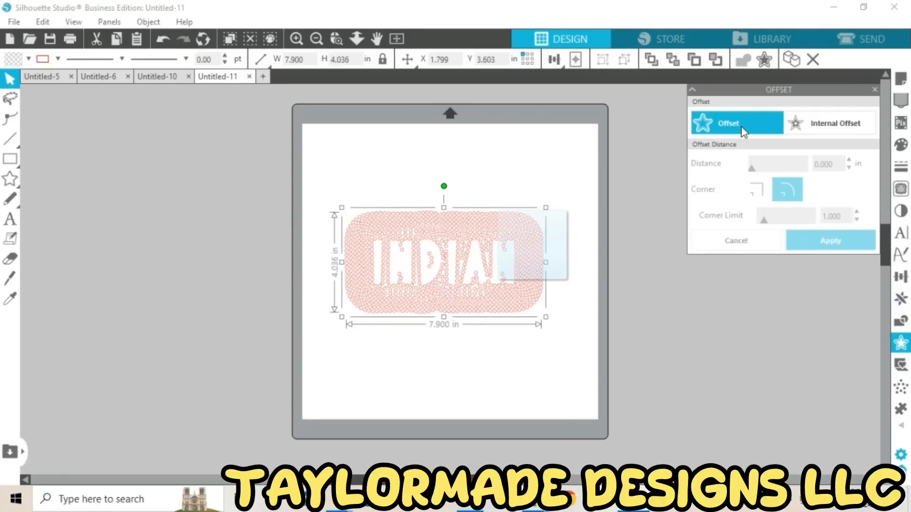
left_click(835, 246)
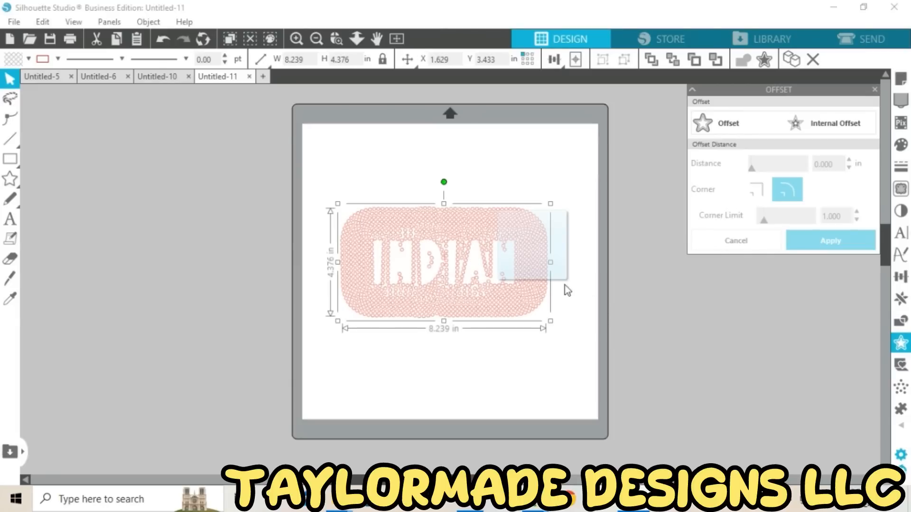
Step: Set the rhinestone spacing of the innermost offset ring around the lettering to 0.125 in
left_click(443, 245)
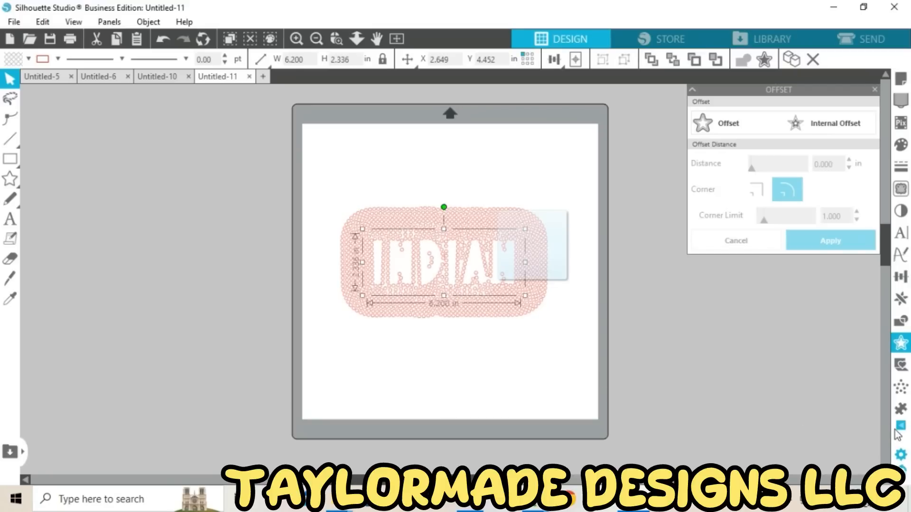
mouse_move(898, 430)
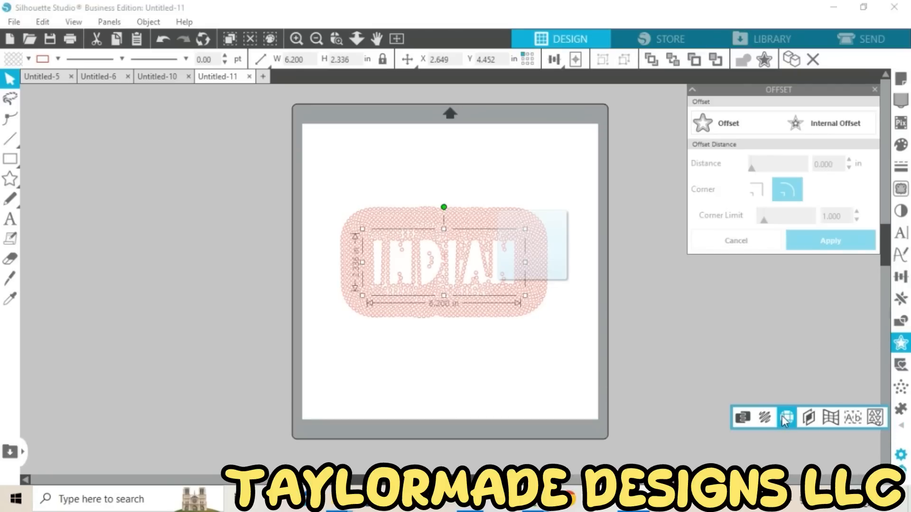
left_click(786, 420)
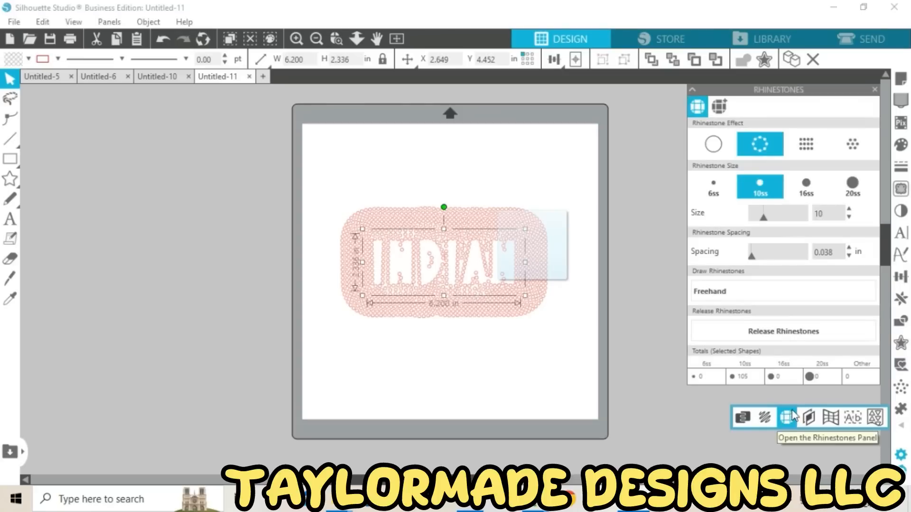
left_click(770, 287)
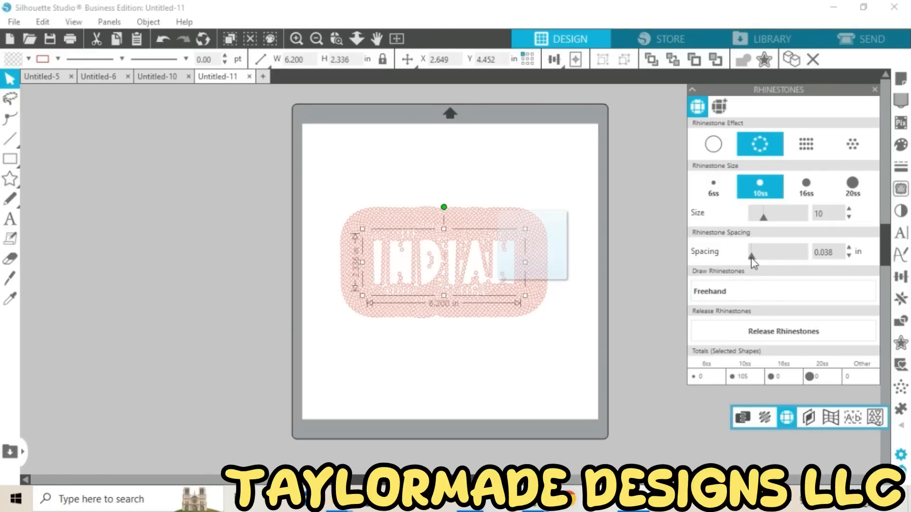
left_click_drag(751, 258, 753, 259)
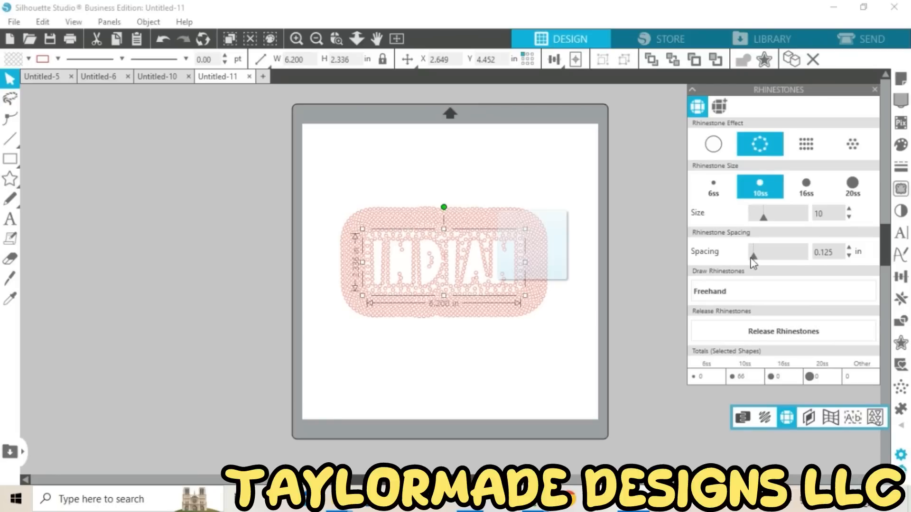
Step: Set the rhinestone spacing of the second and third offset rings to 0.250 in
left_click(458, 236)
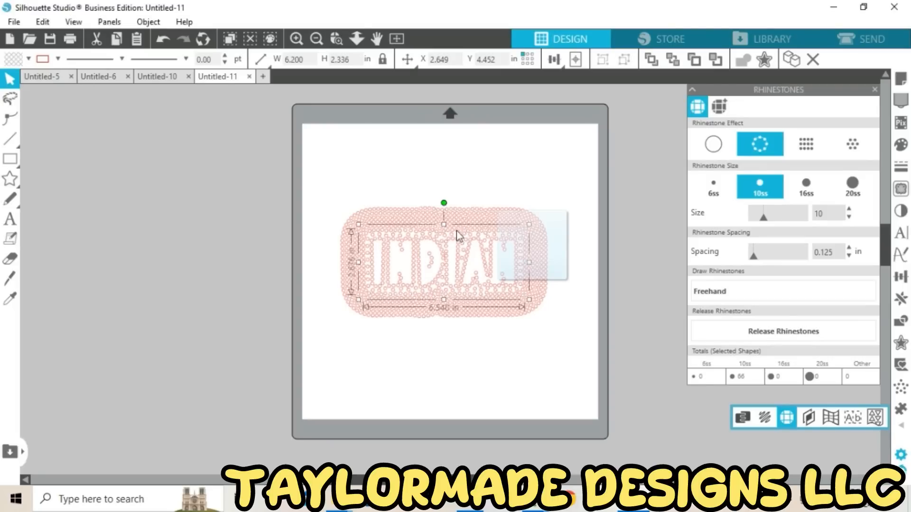
left_click(293, 41)
left_click(292, 42)
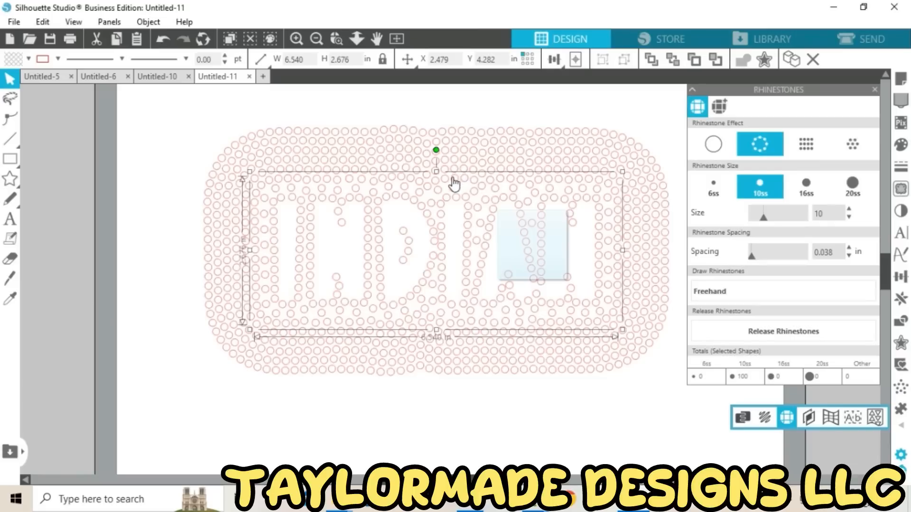
left_click_drag(455, 186, 455, 184)
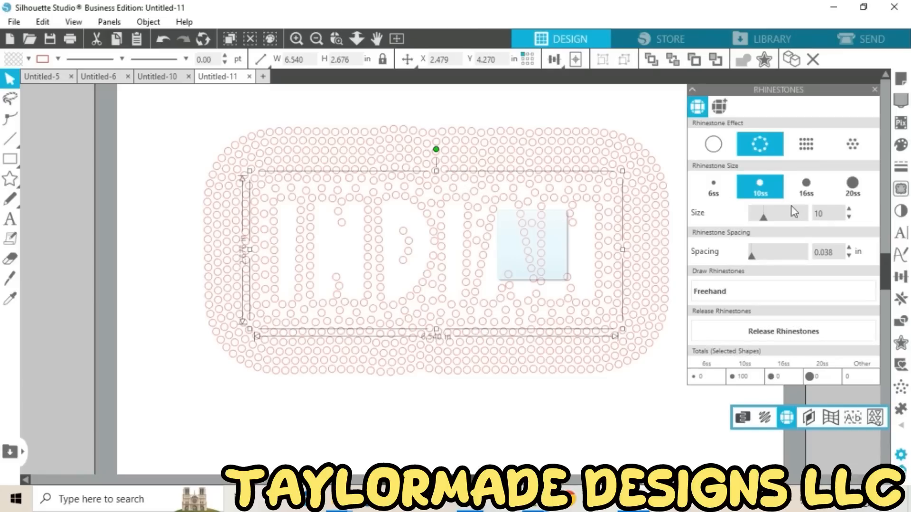
left_click_drag(752, 257, 757, 257)
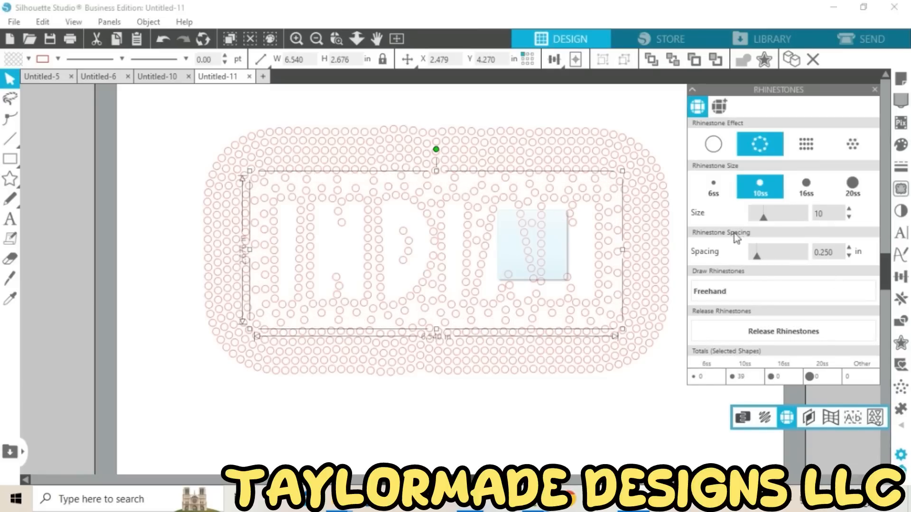
left_click(515, 169)
left_click_drag(752, 257, 757, 258)
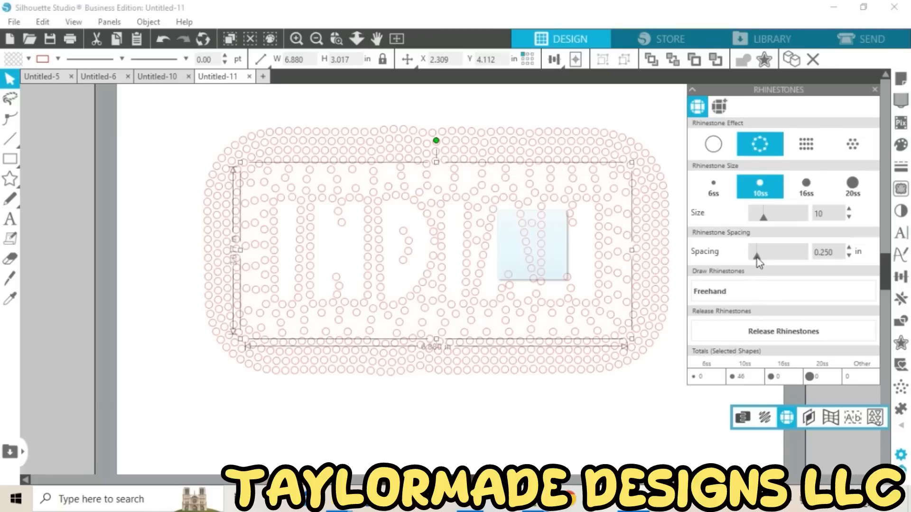
Step: Set the rhinestone spacing of the fourth offset ring to 0.375 in and the fifth to 0.500 in
left_click(504, 163)
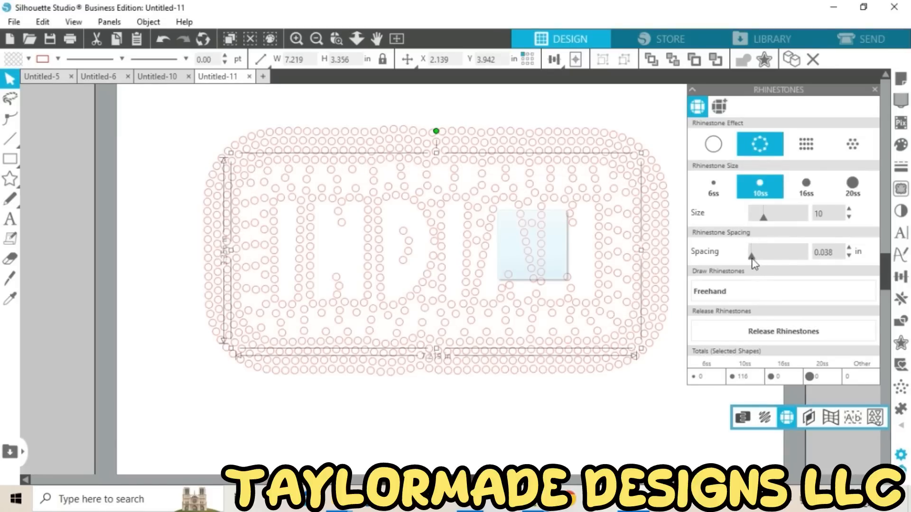
left_click_drag(752, 258, 761, 259)
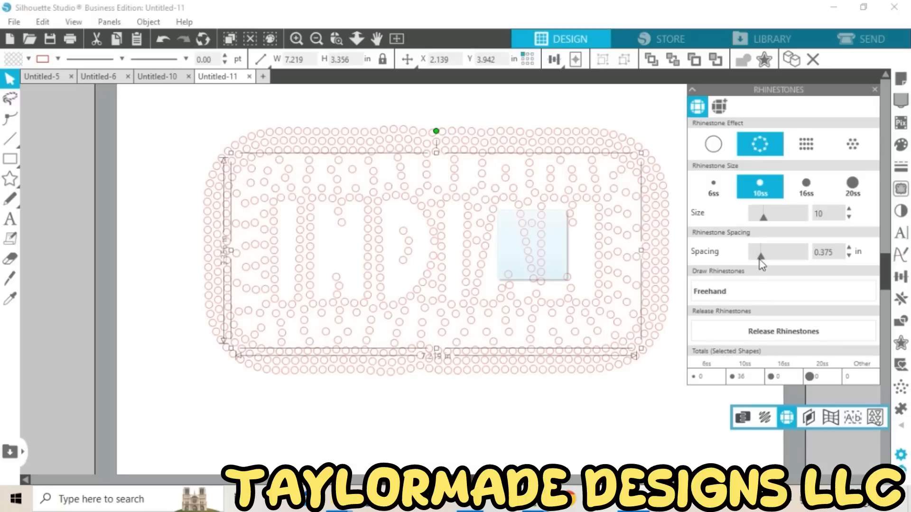
left_click(502, 155)
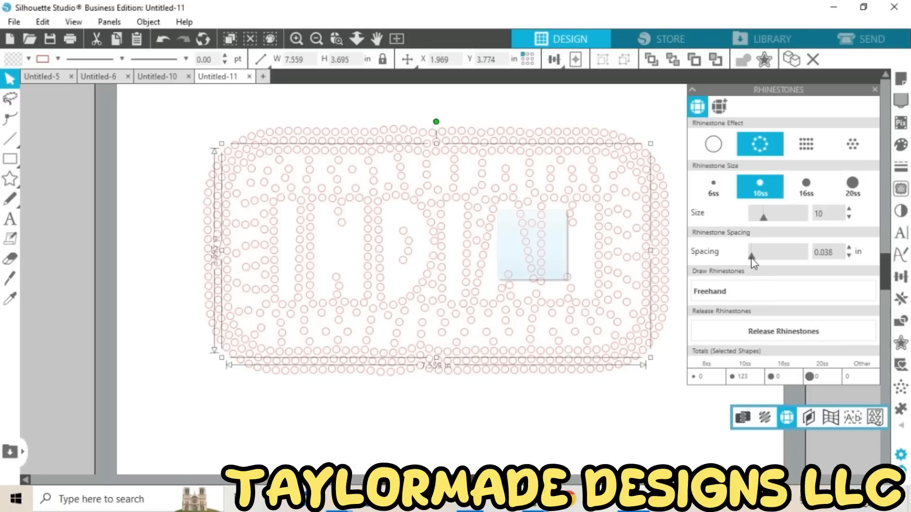
left_click_drag(752, 259, 765, 258)
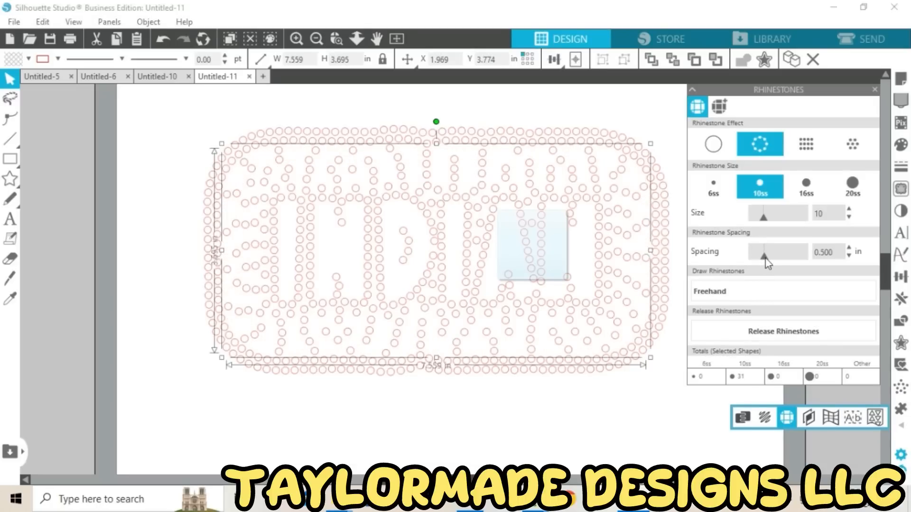
Step: Widen the rhinestone spacing of the two outermost offset rings, using 0.375 in for the outer one
left_click(498, 144)
left_click_drag(753, 260, 761, 257)
left_click(560, 144)
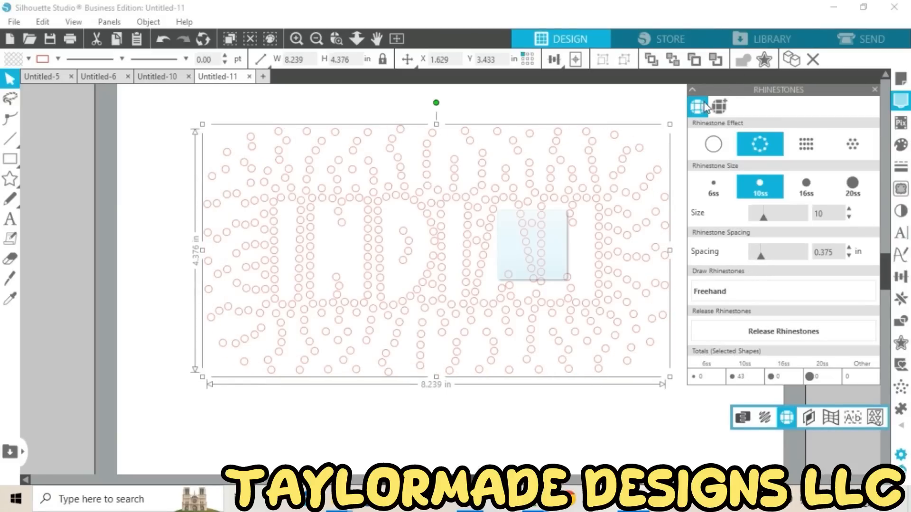
Step: Select the entire rhinestone design with all its offset rings and enlarge it proportionally to about 11.18 in wide
left_click(692, 91)
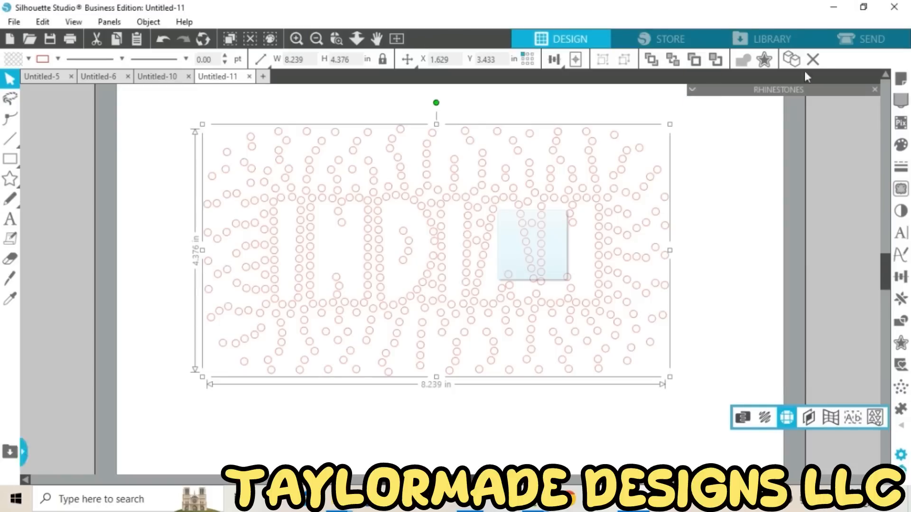
left_click(160, 113)
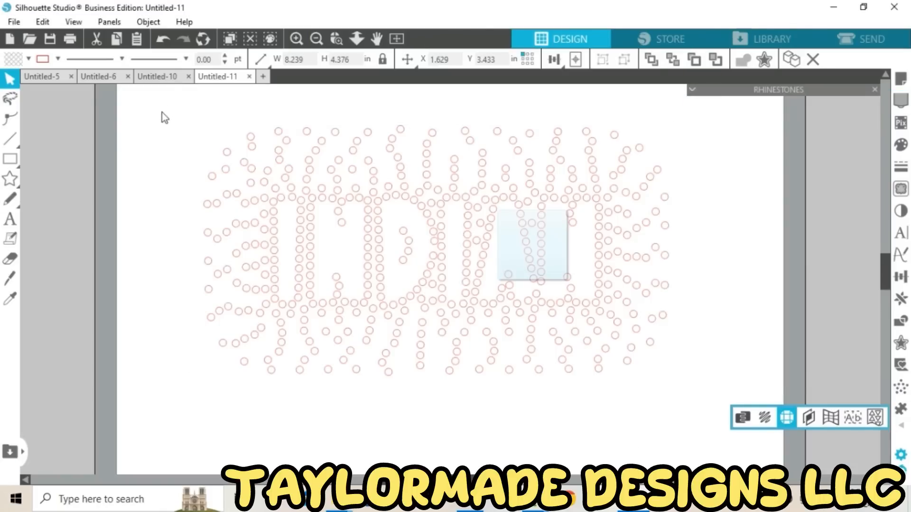
left_click_drag(165, 104, 691, 433)
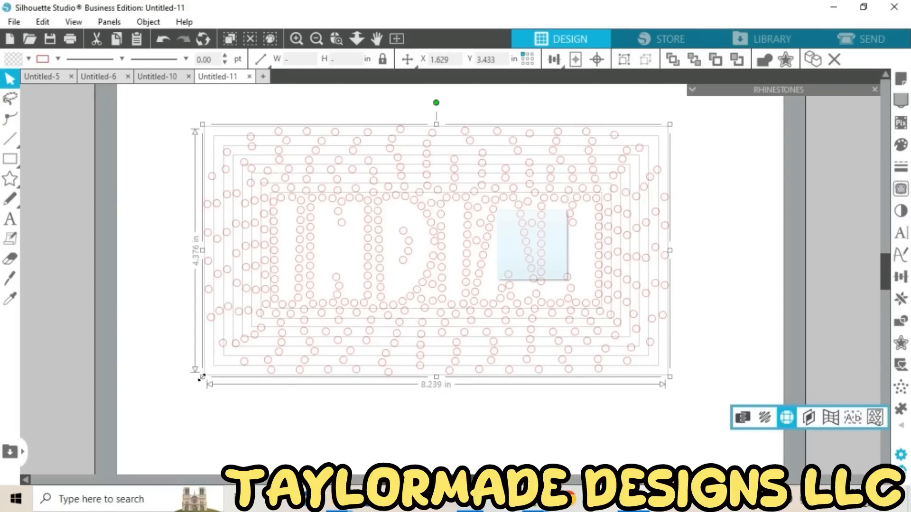
left_click_drag(202, 380, 176, 412)
key("ctrl+z")
left_click_drag(670, 394, 751, 458)
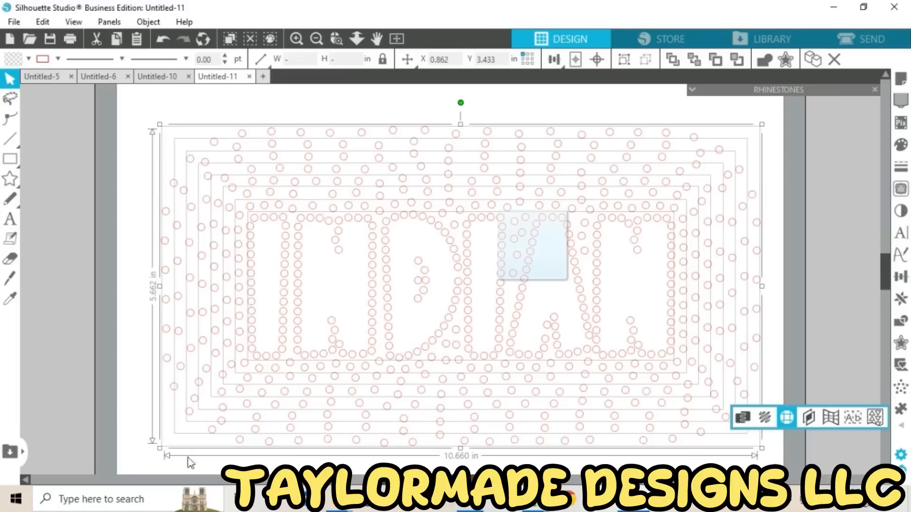
left_click(315, 38)
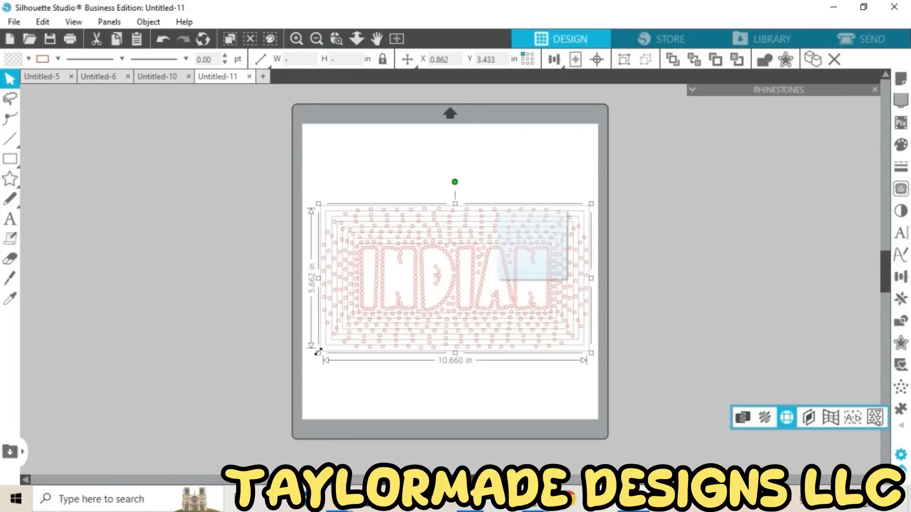
left_click_drag(318, 352, 305, 370)
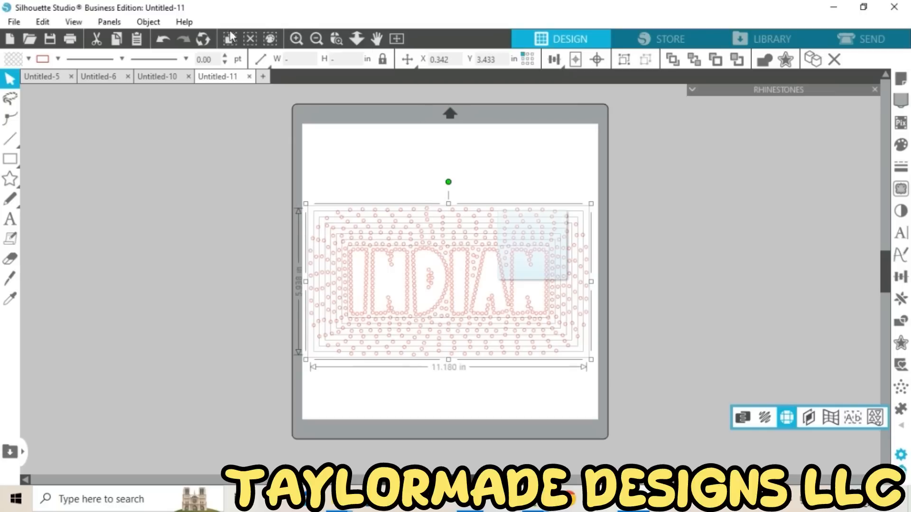
Step: Release the rhinestones of the whole design into individual stones
left_click(148, 22)
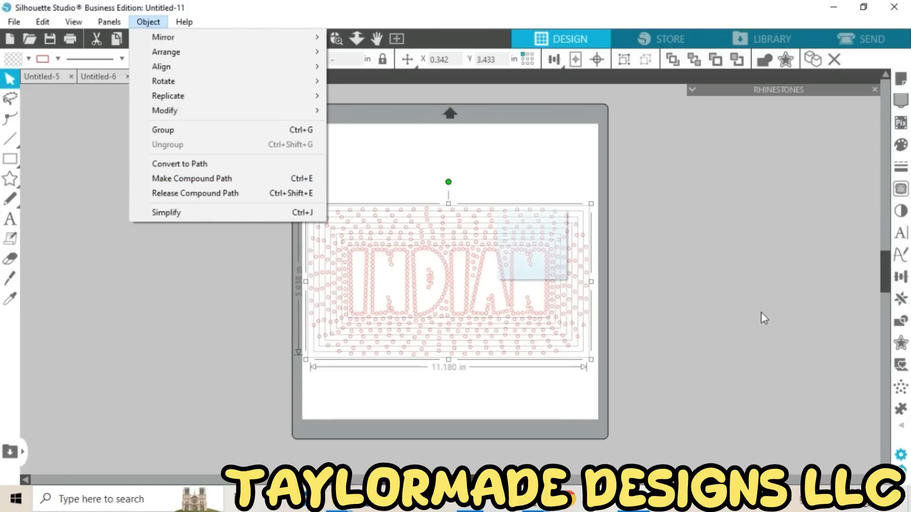
left_click(902, 427)
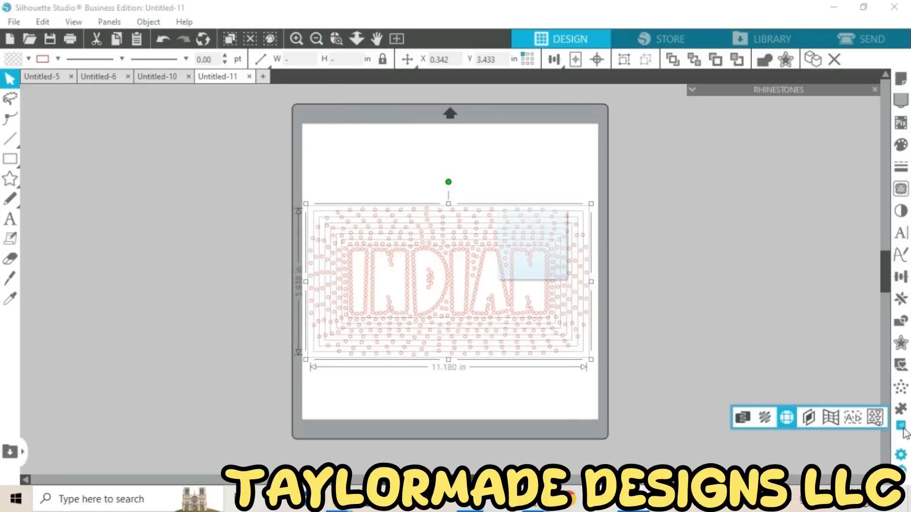
left_click(788, 417)
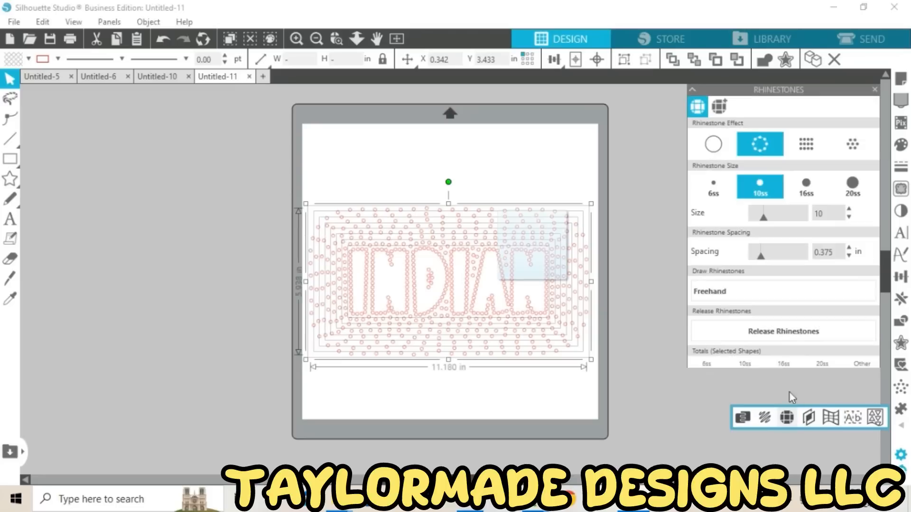
left_click(787, 332)
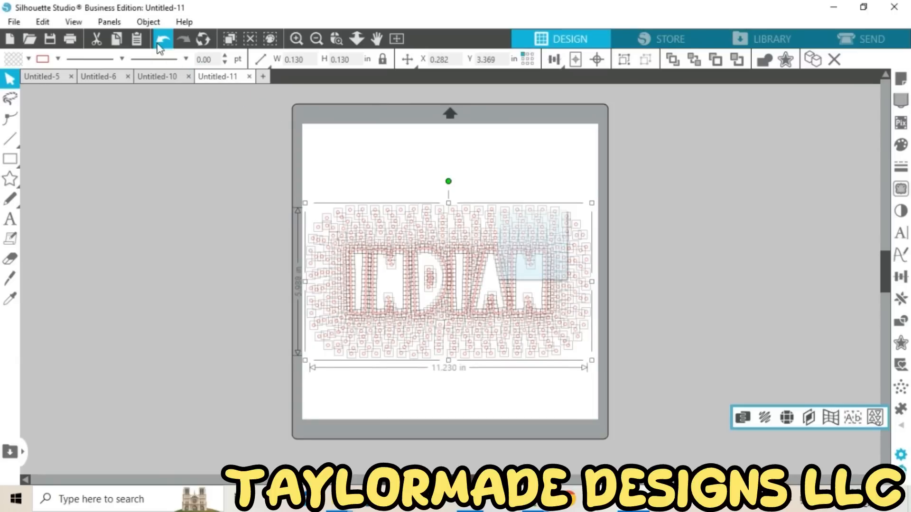
left_click(158, 43)
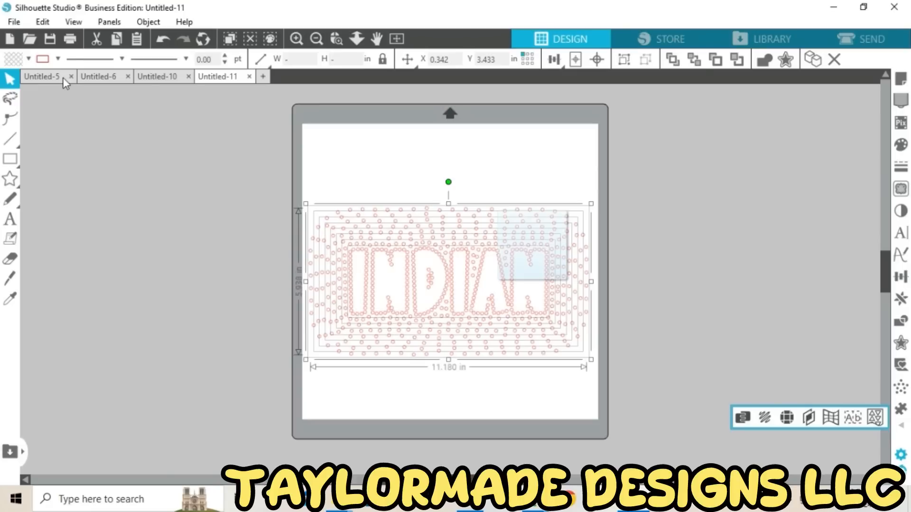
key("ctrl+y")
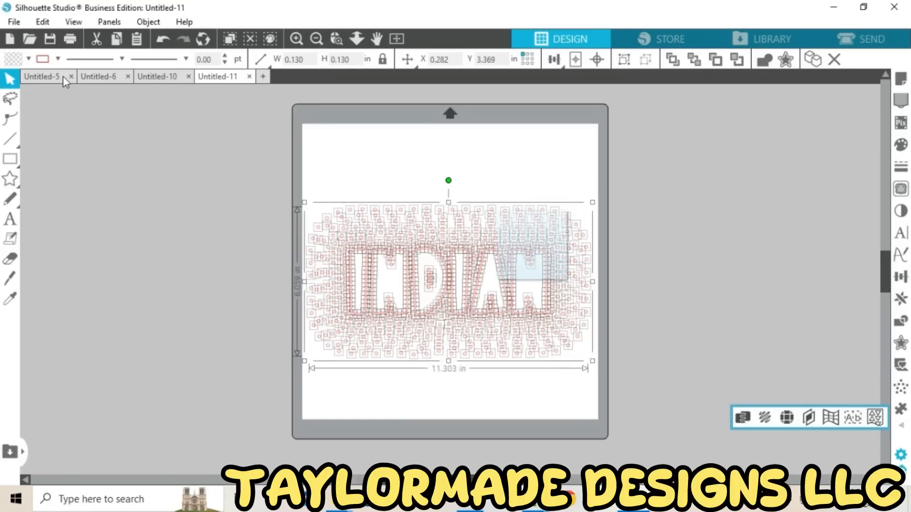
Step: Fill all released stones with red, remove their line color and deselect them
left_click(30, 58)
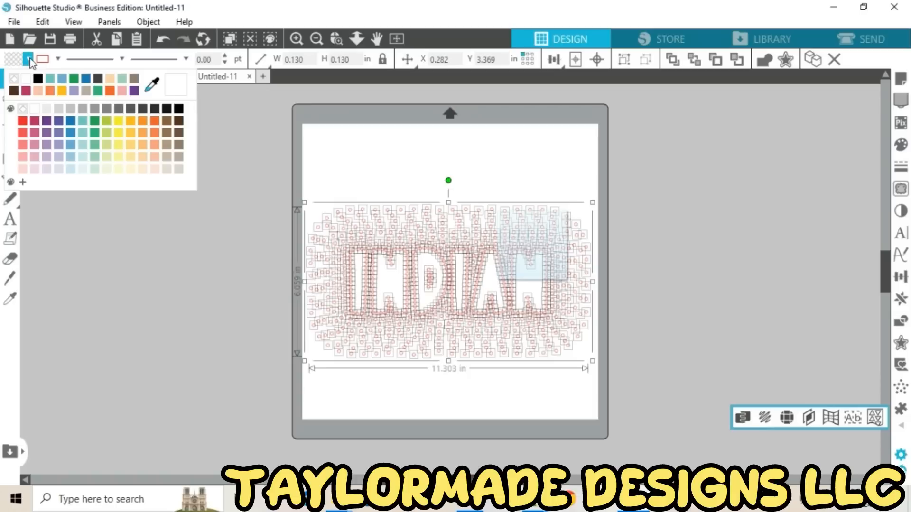
left_click(24, 122)
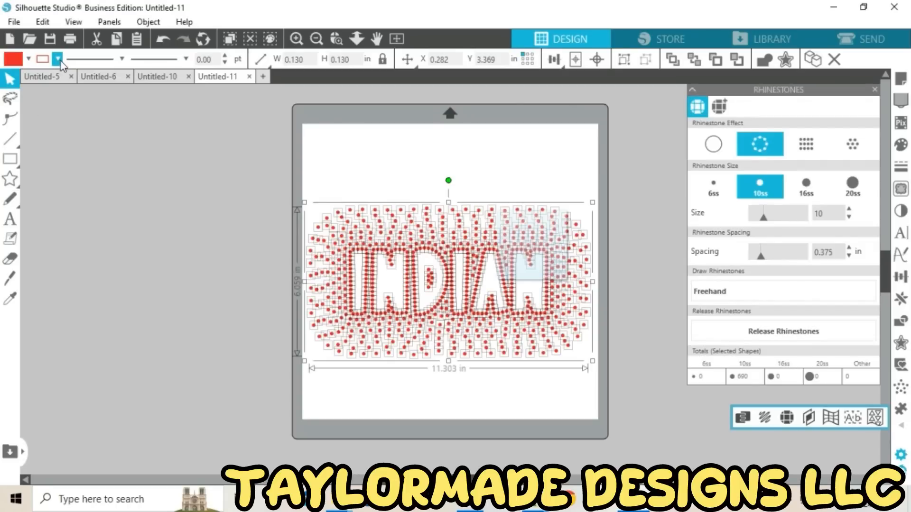
left_click(58, 60)
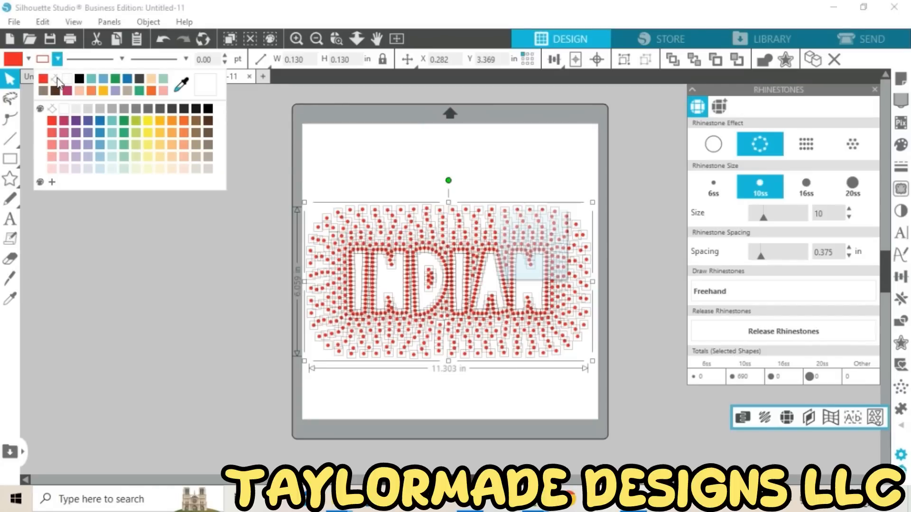
left_click(57, 80)
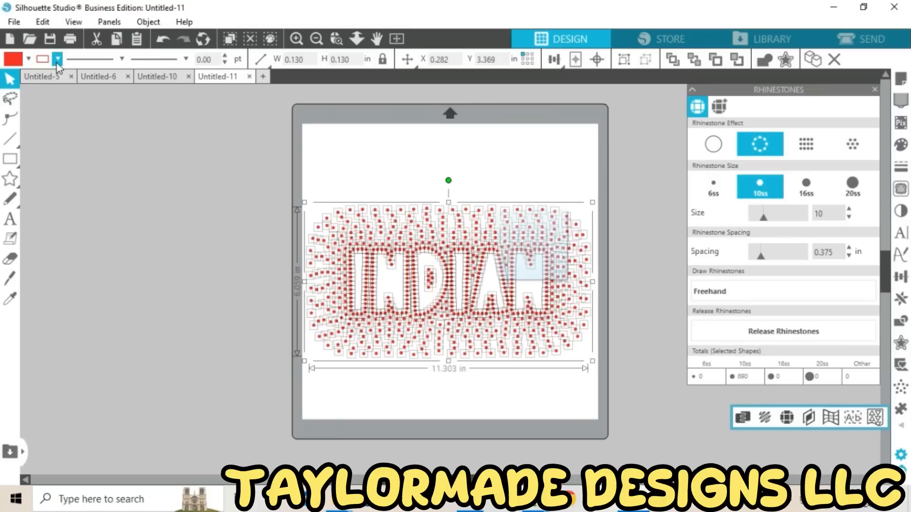
left_click(57, 61)
left_click(389, 394)
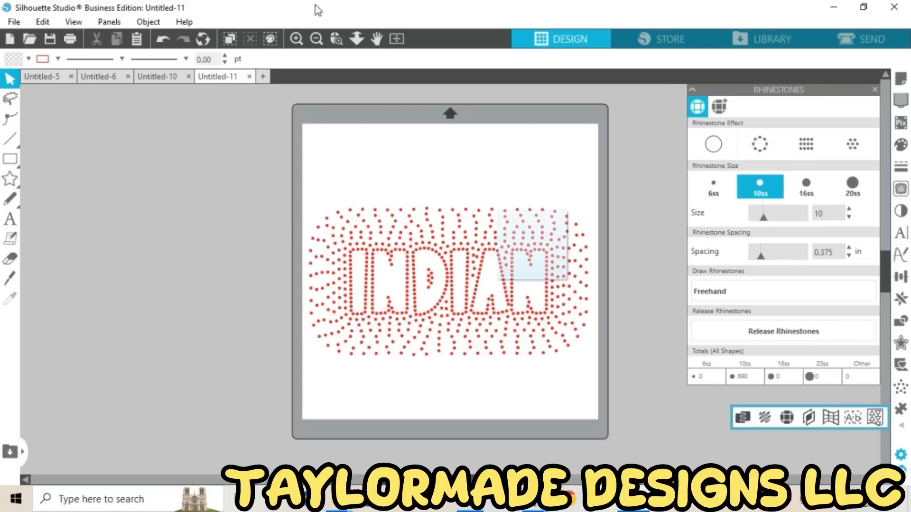
Step: Fill the empty counter of the letter A with four duplicated stones arranged in a small cluster
left_click(297, 39)
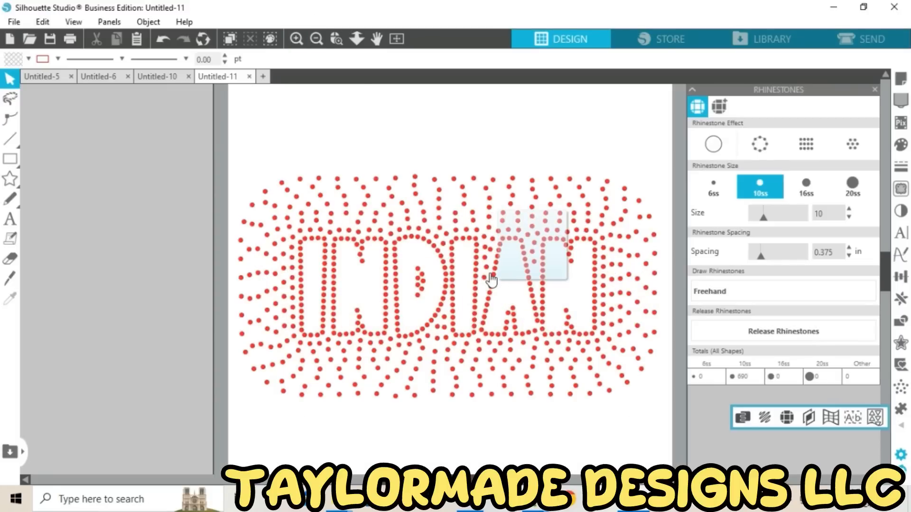
left_click(297, 39)
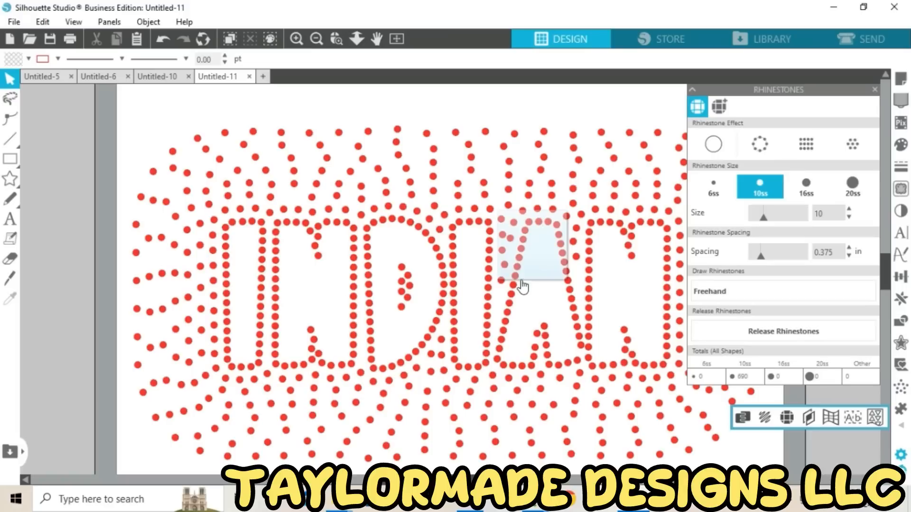
left_click(517, 278)
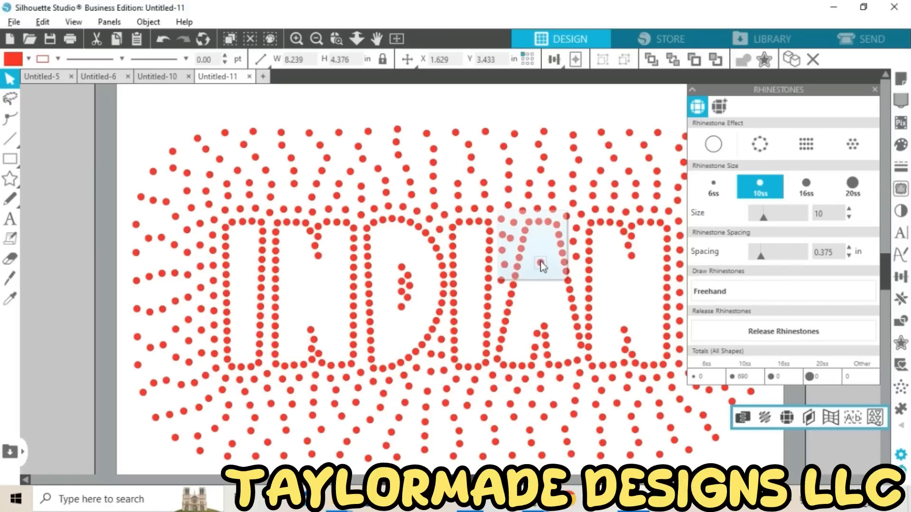
left_click(542, 261)
mouse_move(543, 261)
left_mouse_down()
mouse_move(539, 278)
mouse_move(547, 269)
mouse_move(548, 278)
left_mouse_up()
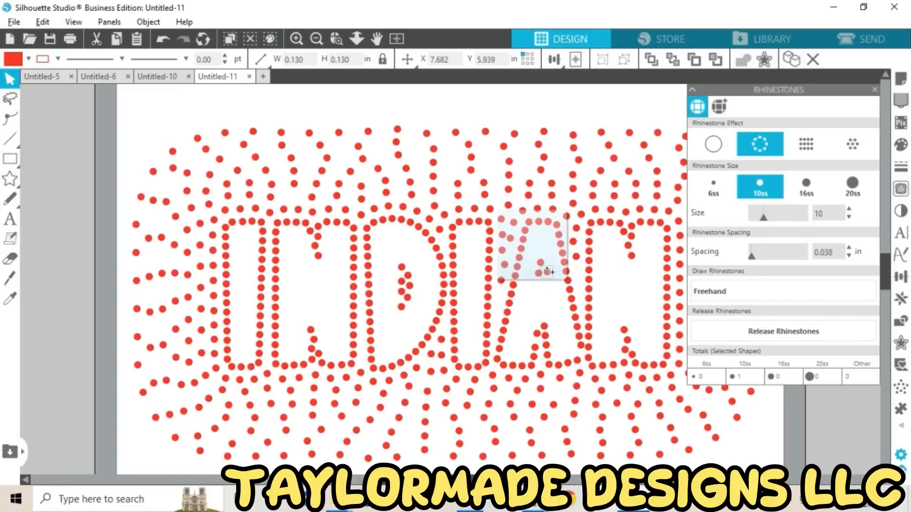
left_click_drag(547, 269, 539, 280)
Step: Examine the stone layout across the whole INDIAN design, from the lettering out to the outermost ring
scroll(481, 363, "down", 1)
scroll(481, 362, "down", 3)
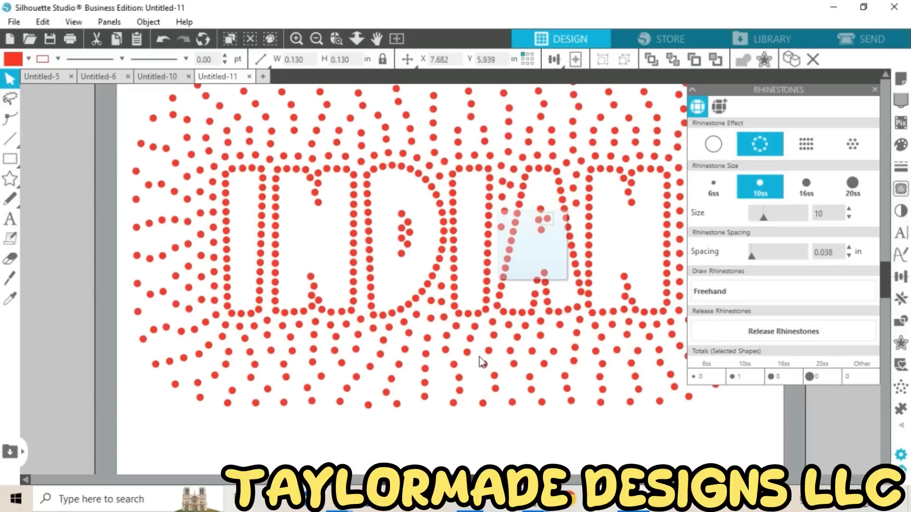
scroll(480, 357, "up", 1)
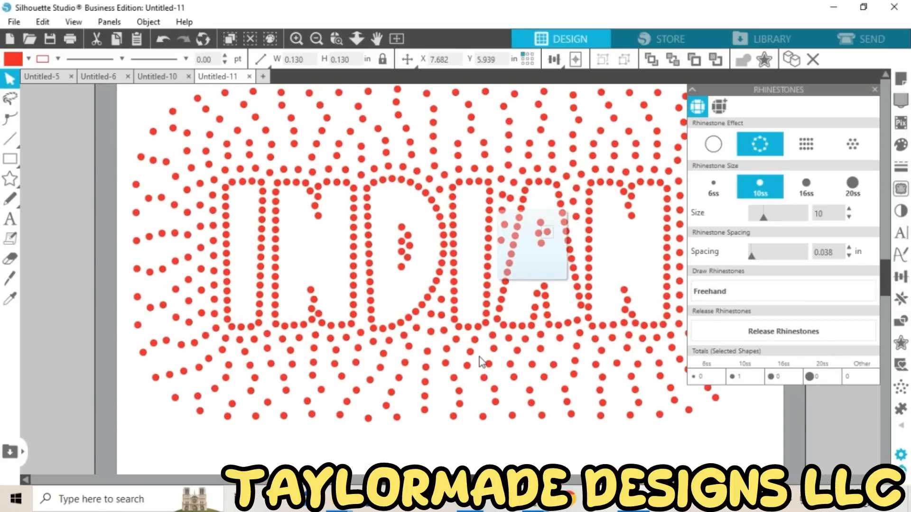
scroll(479, 358, "up", 2)
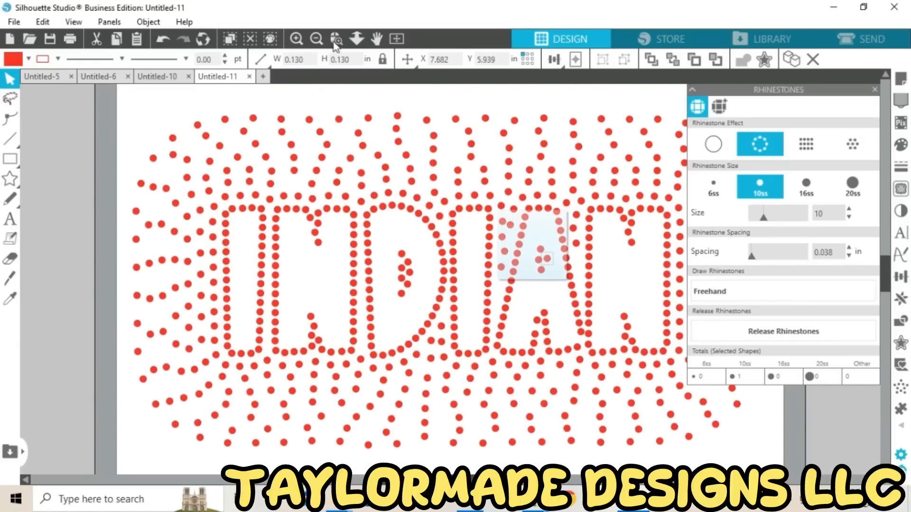
left_click(317, 39)
left_click(317, 39)
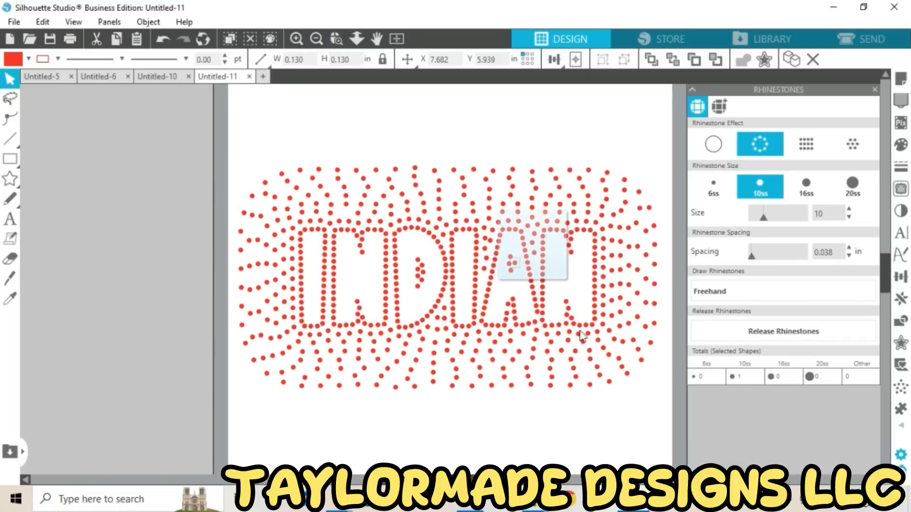
left_click(294, 357)
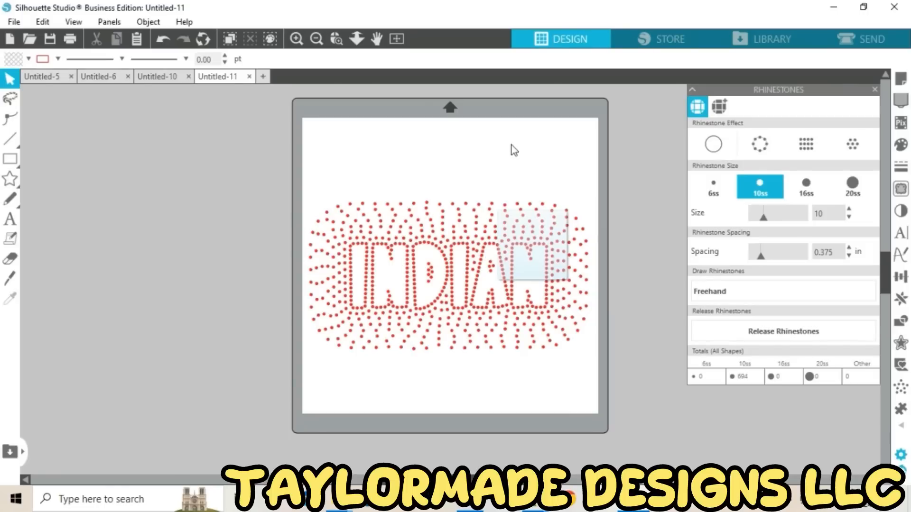
Step: Select all stones by their red fill color and group them into one object
left_click(44, 21)
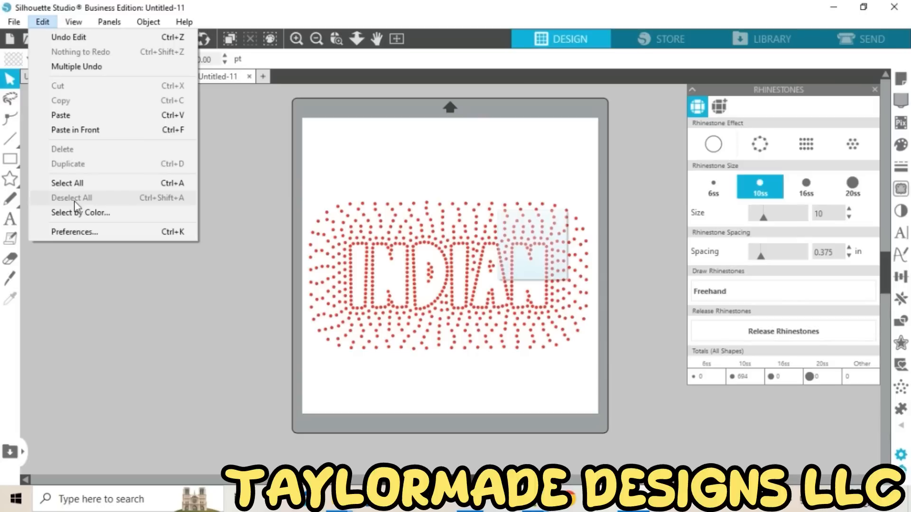
left_click(77, 215)
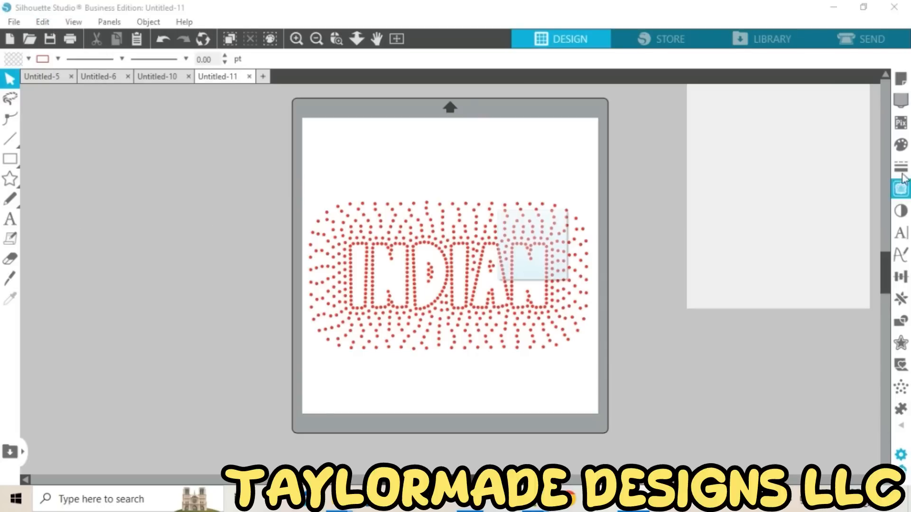
left_click(799, 125)
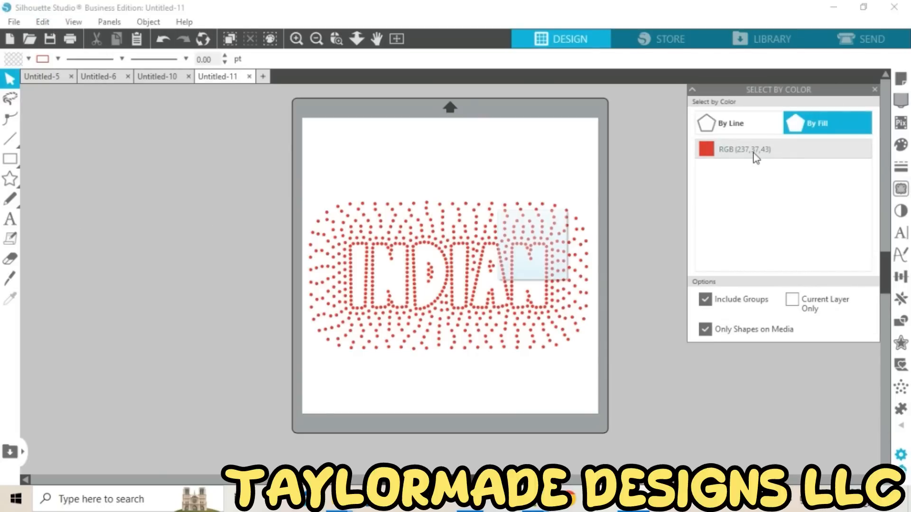
left_click(755, 157)
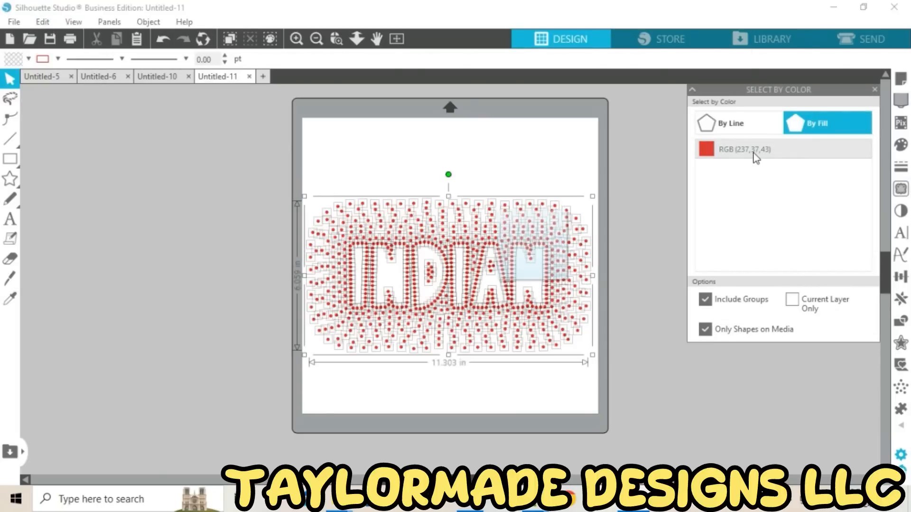
left_click(146, 23)
left_click(175, 127)
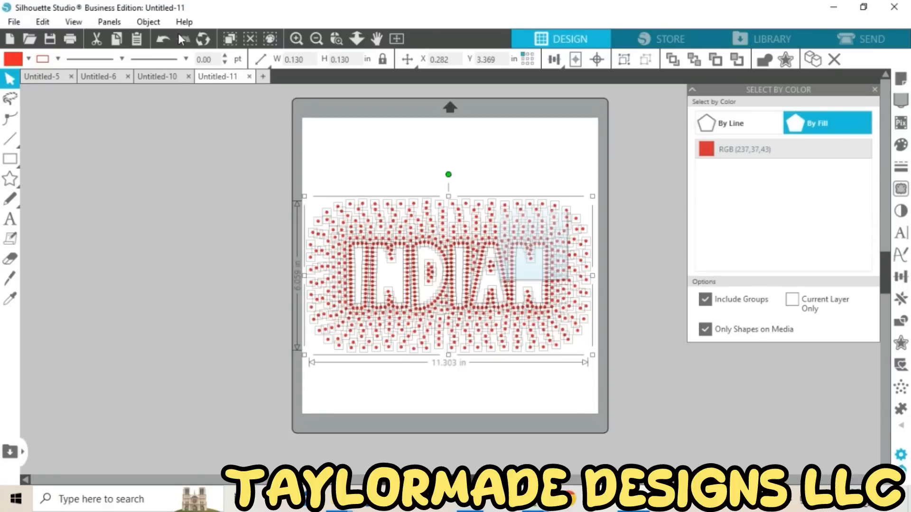
key("ctrl+g")
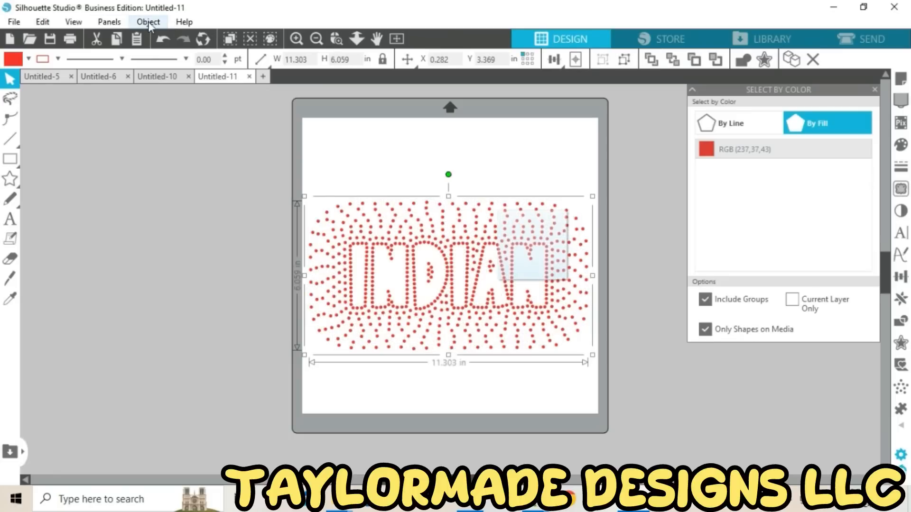
Step: Turn the grouped stones into a compound path and fill it with light peach
left_click(150, 21)
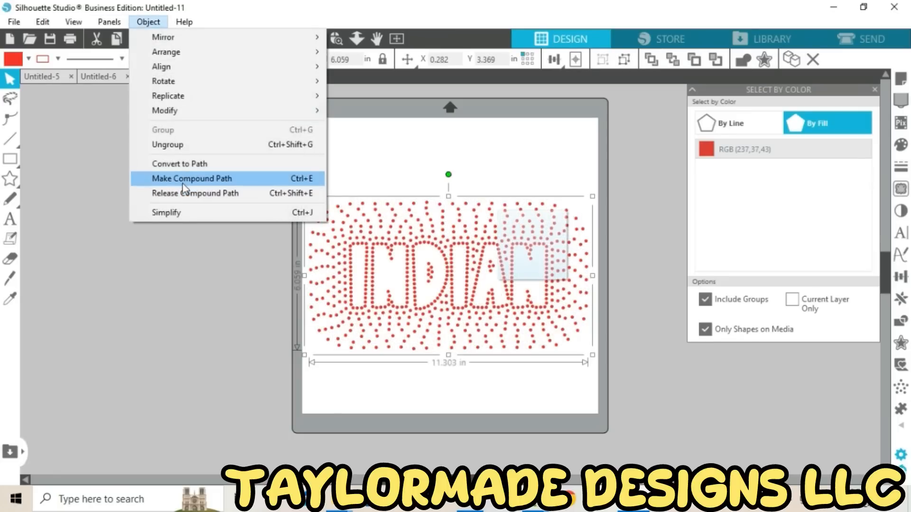
left_click(182, 181)
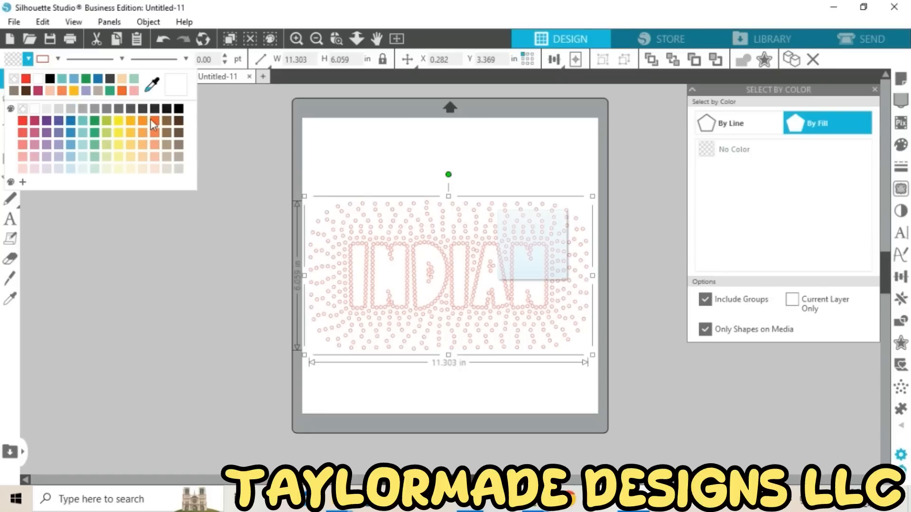
left_click(51, 90)
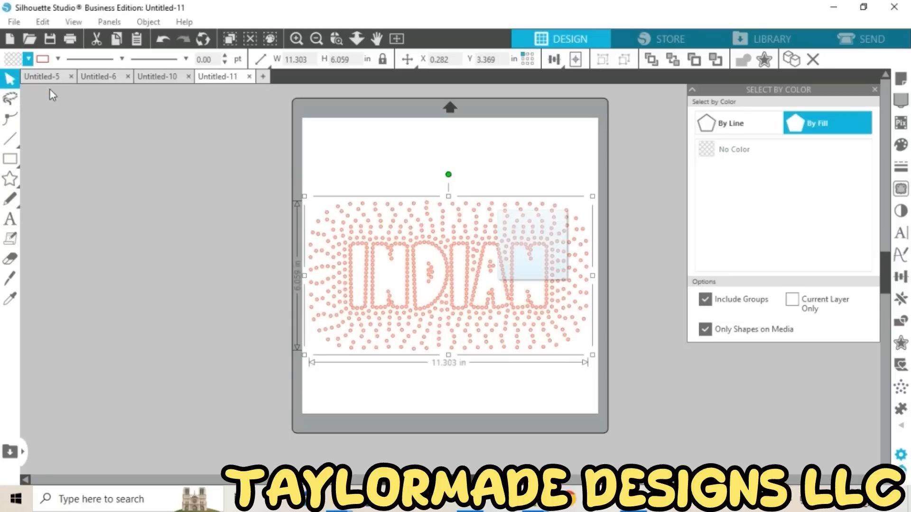
Step: Remove the red outline from the INDIAN stone design by setting its line color to transparent
left_click(49, 89)
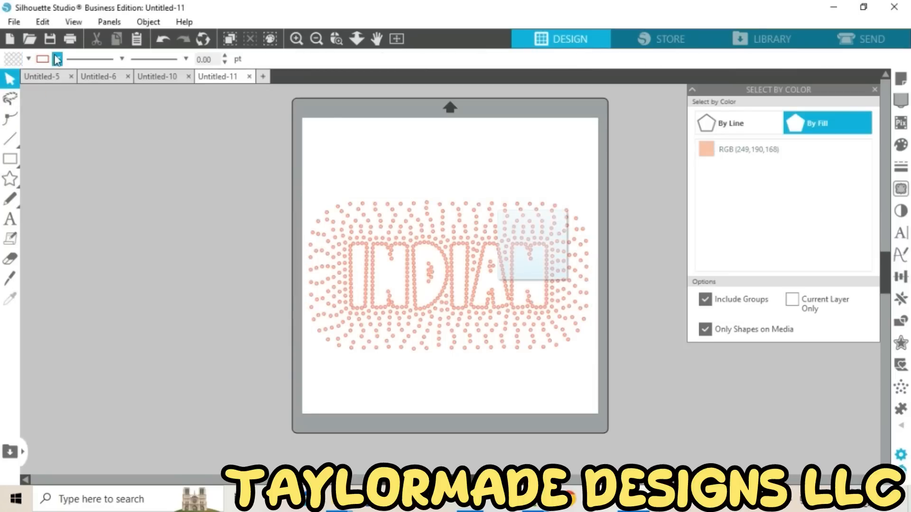
left_click(57, 58)
left_click(57, 79)
left_click(58, 59)
left_click(376, 253)
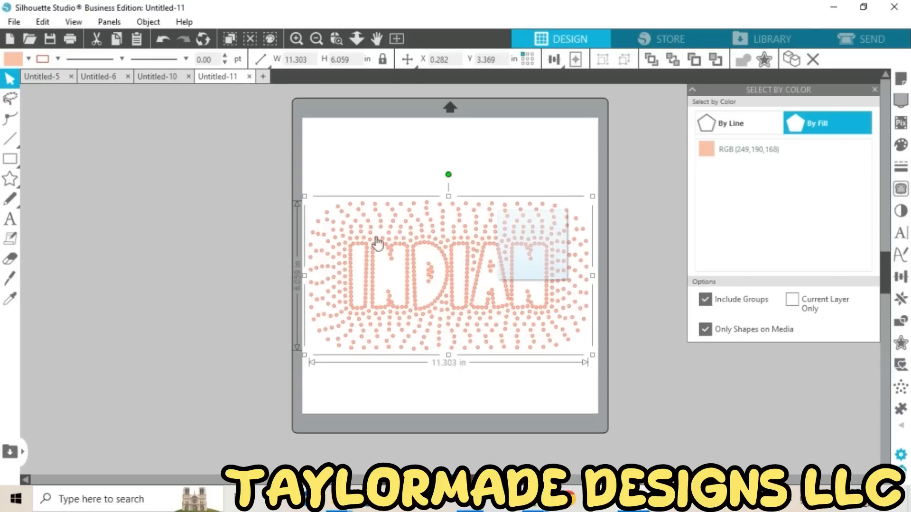
left_click(58, 59)
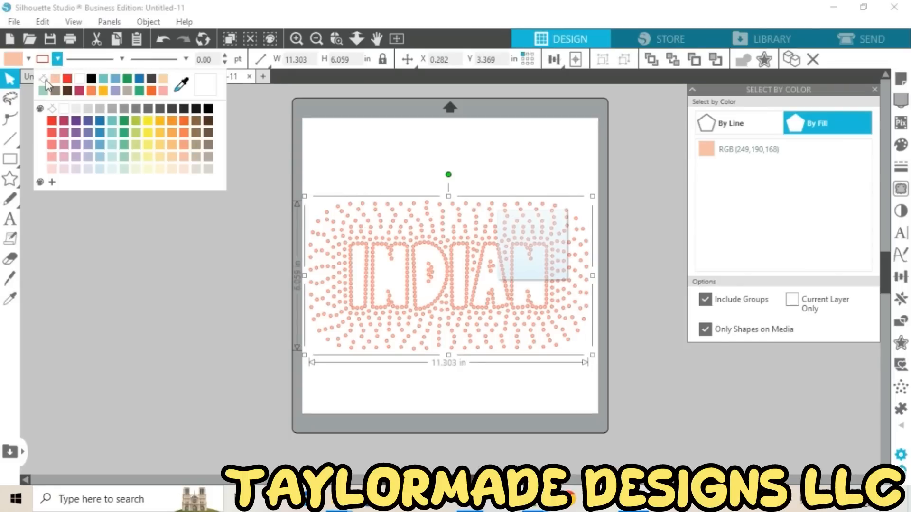
left_click(46, 80)
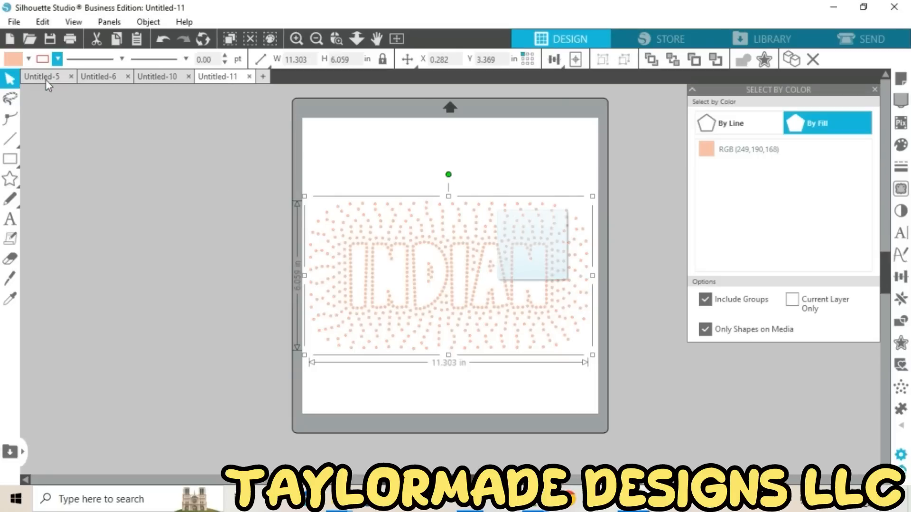
left_click(310, 259)
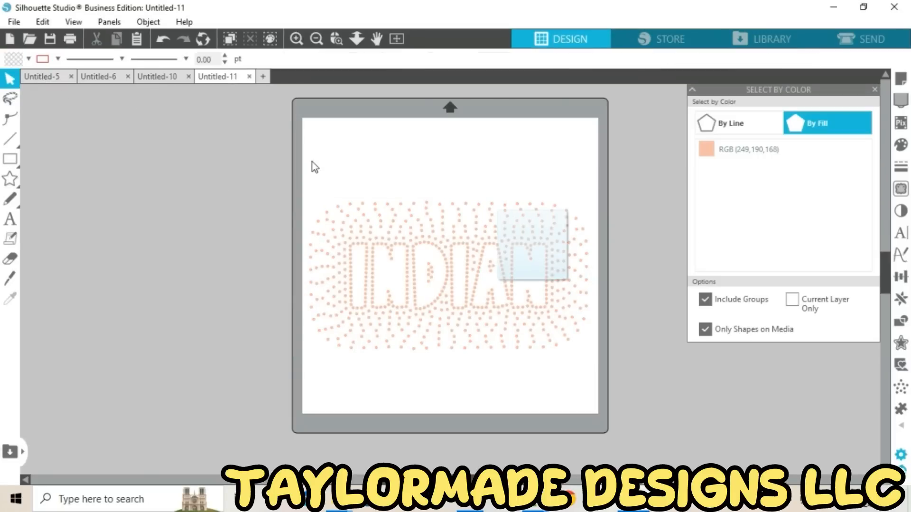
Step: Save the selected INDIAN stone design as an SVG file named Indian in the Silhohette Designs folder
left_click_drag(311, 159, 586, 378)
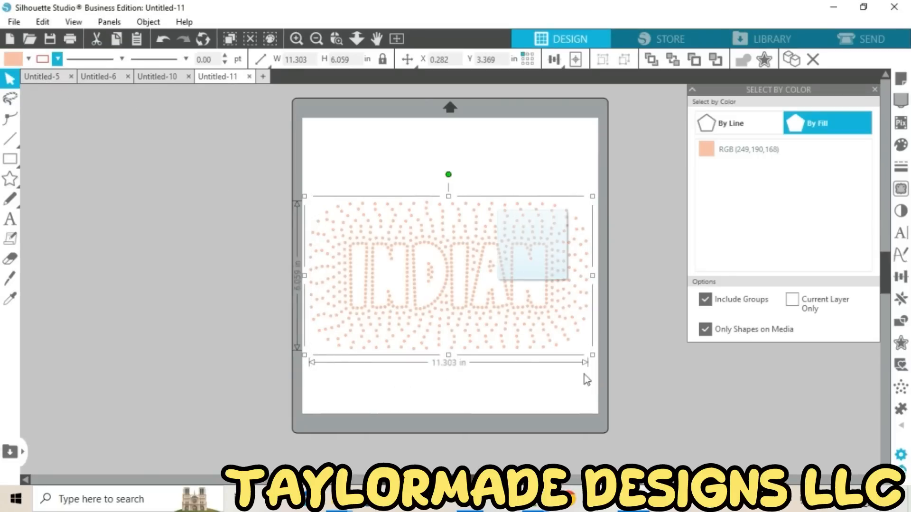
left_click(16, 24)
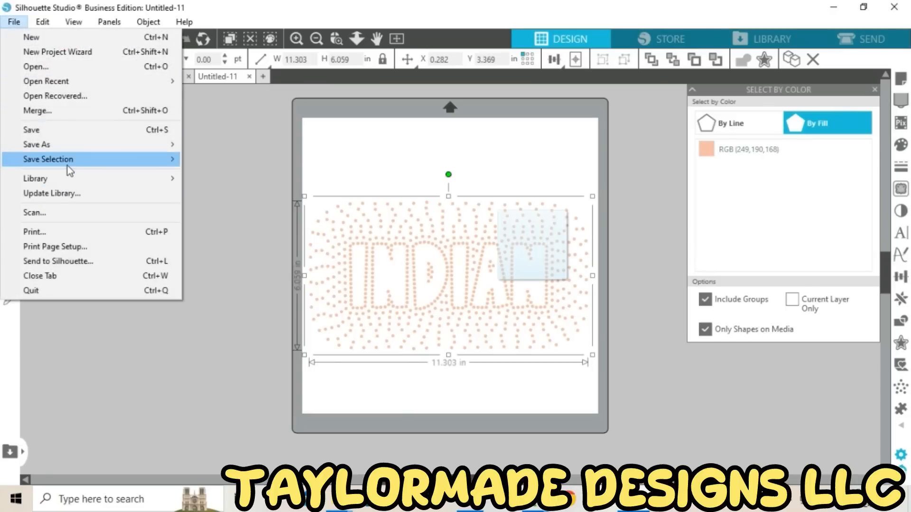
mouse_move(67, 166)
left_click(224, 160)
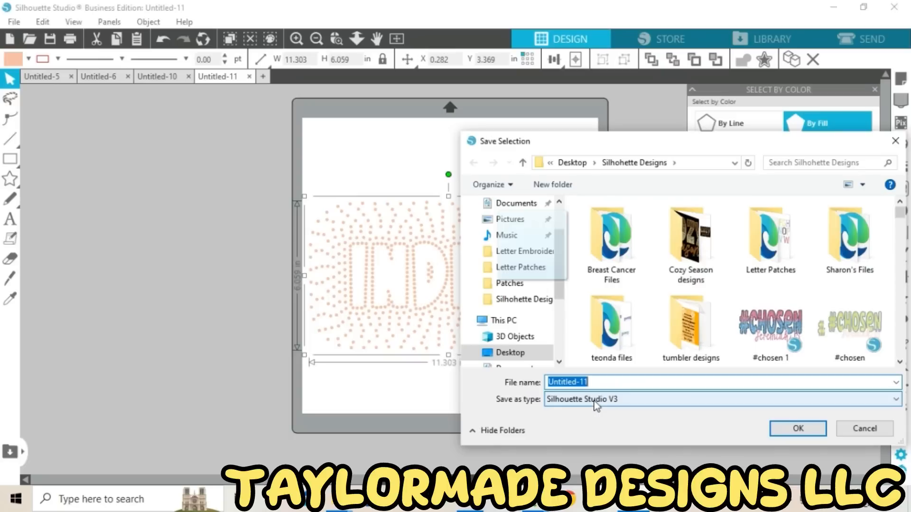
type("Indian")
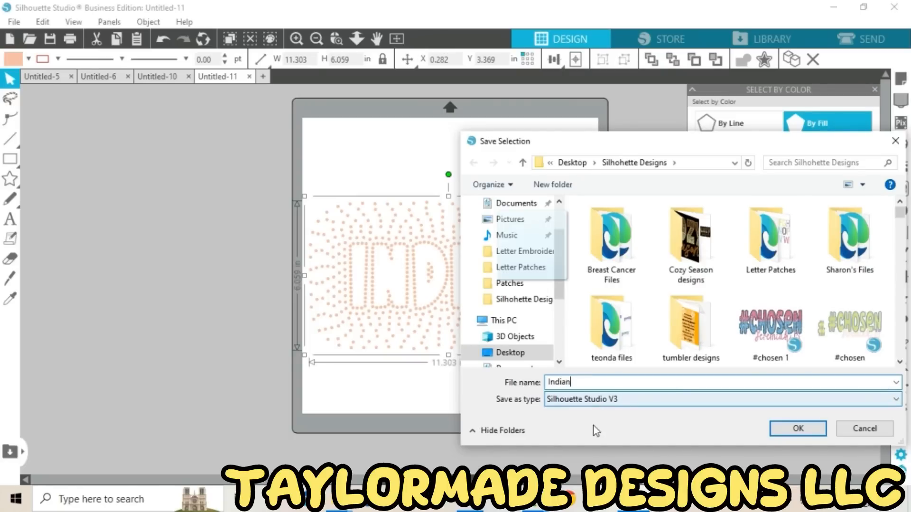
left_click(600, 403)
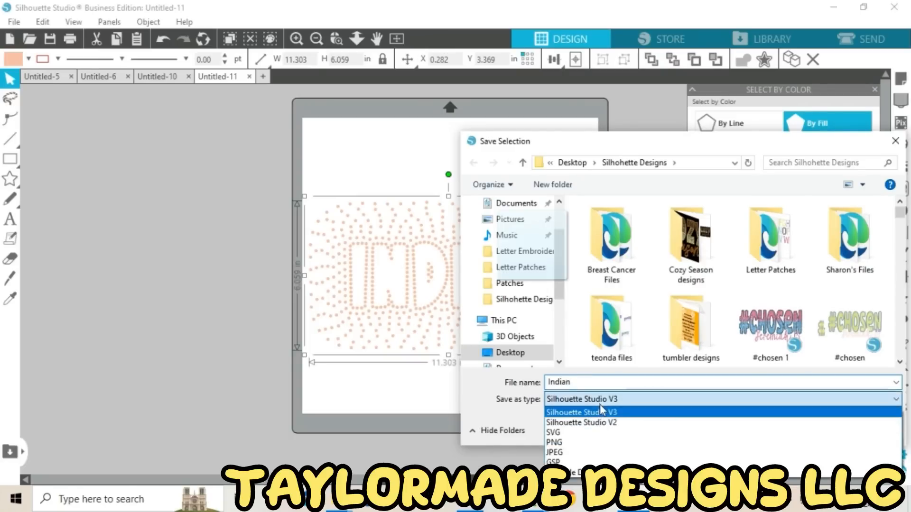
left_click(577, 433)
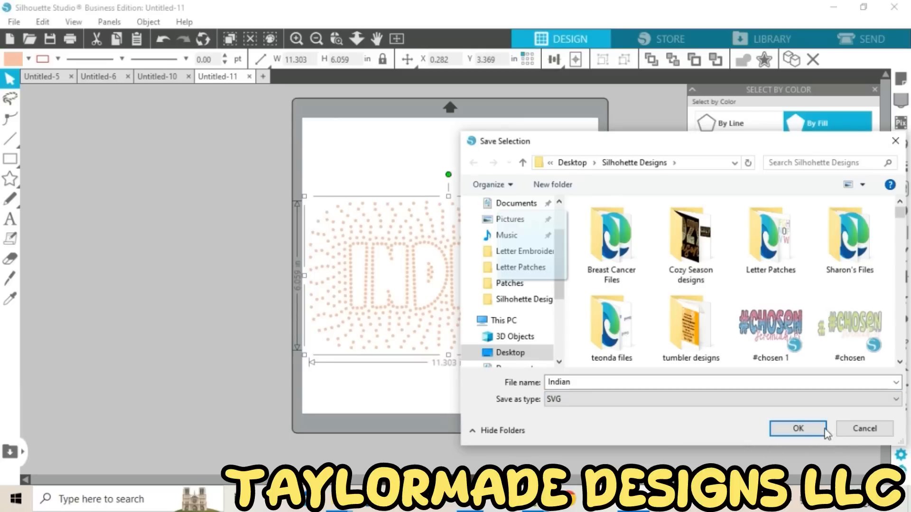